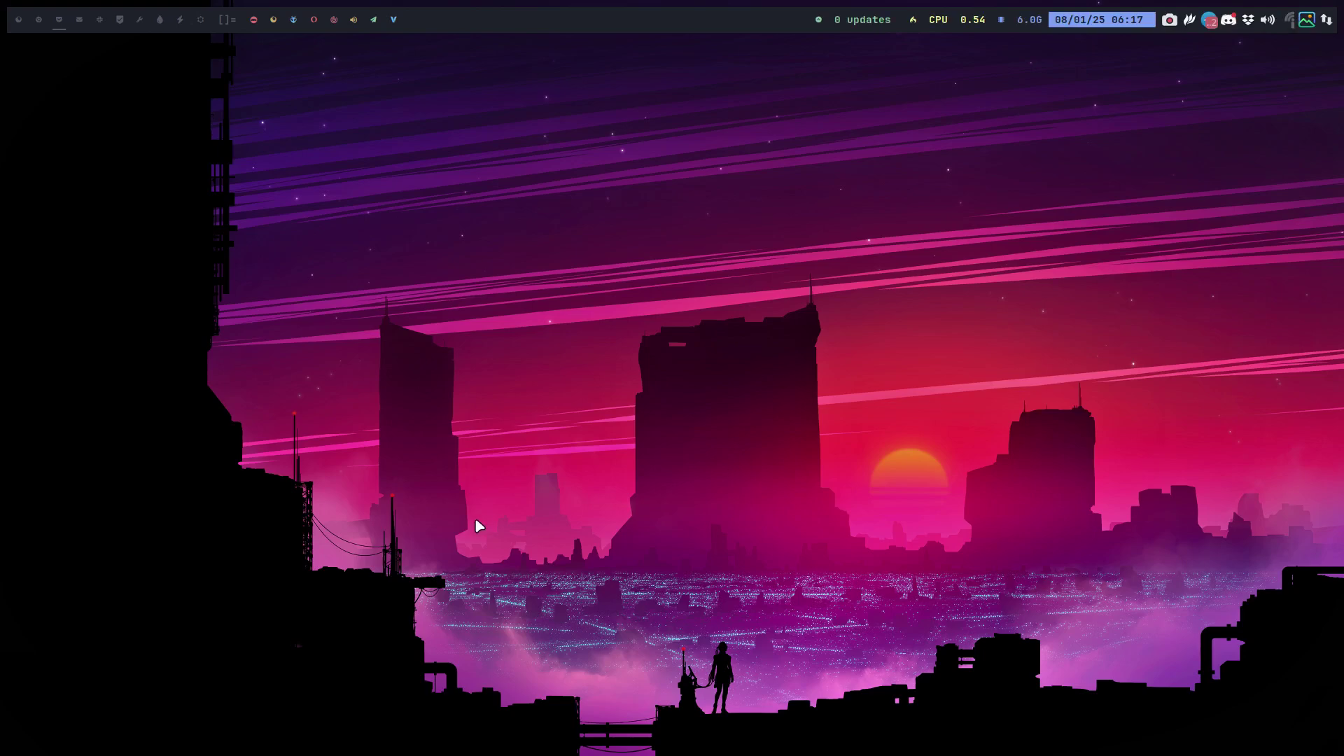
Run a full system update in a new Alacritty terminal, which finds nothing to upgrade.
key(super+Return)
text(akm)
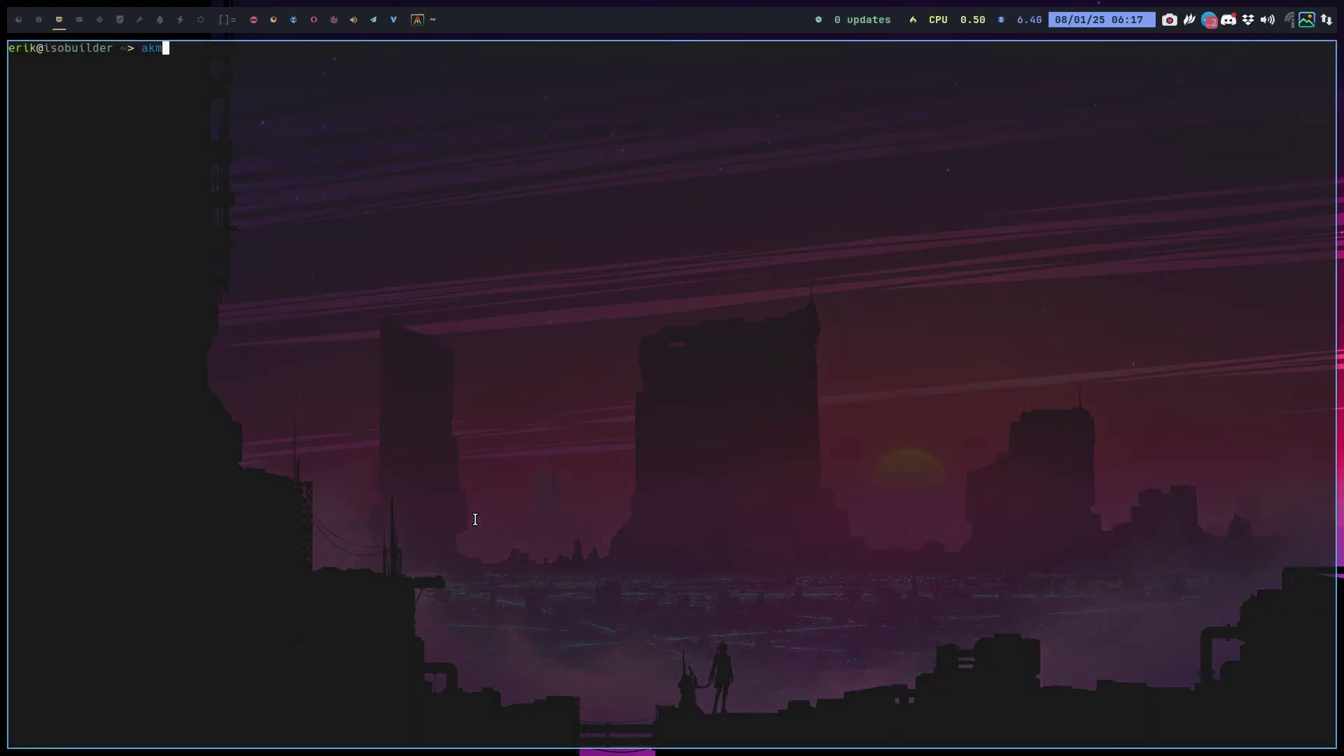
key(BackSpace)
key(BackSpace)
key(BackSpace)
text(update)
key(Return)
key(Return)
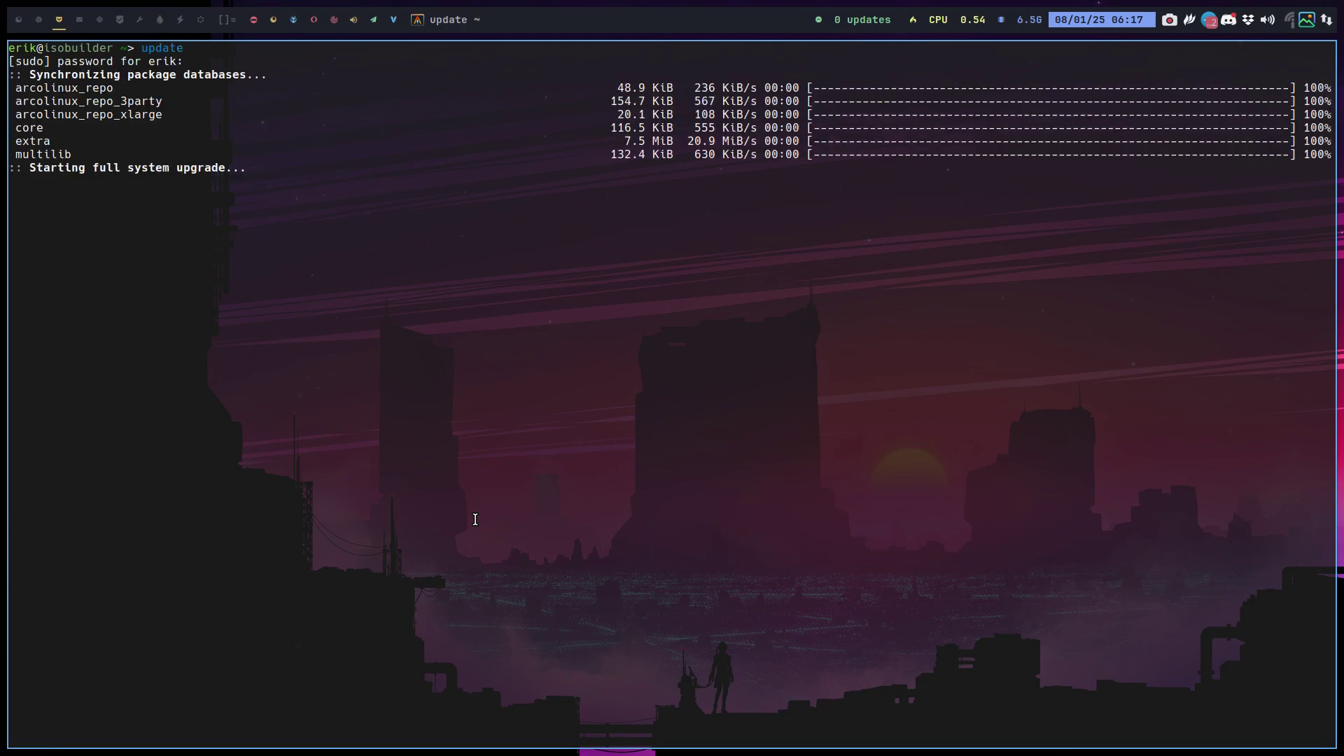
text(ak)
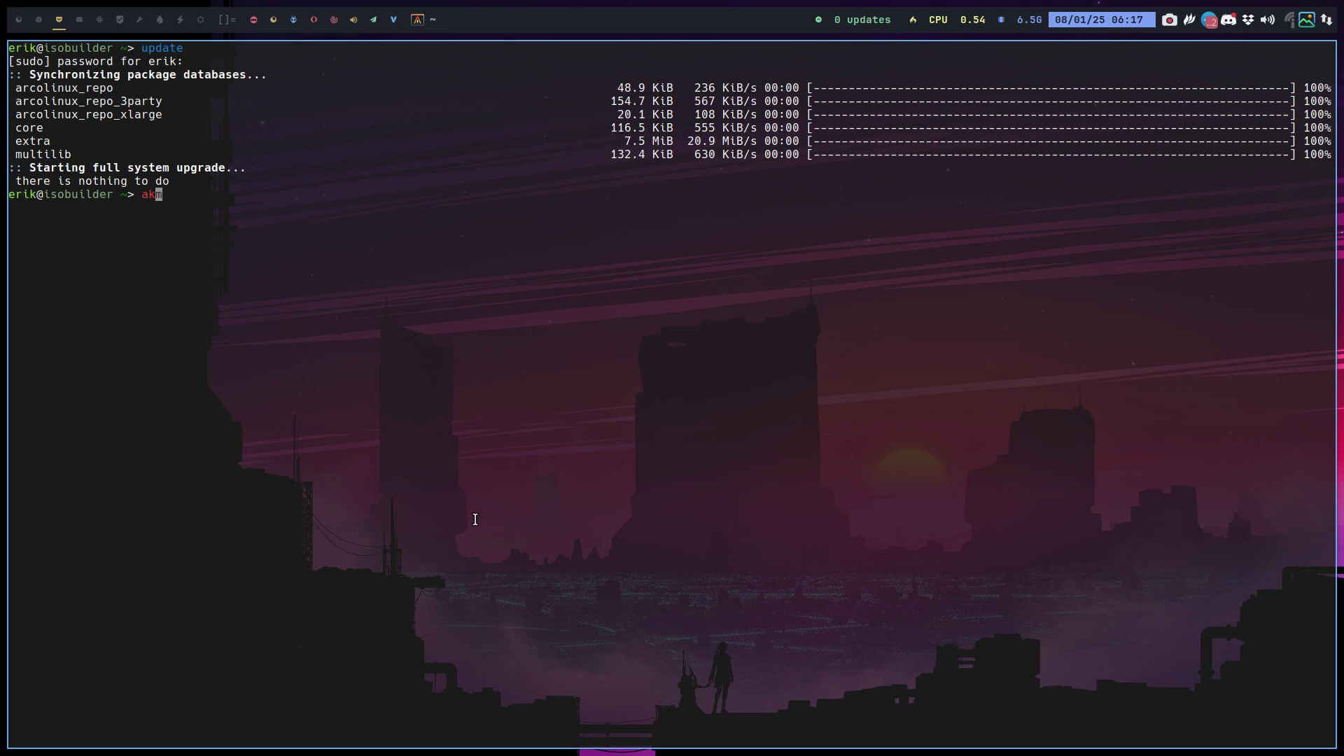
text(m)
key(super)
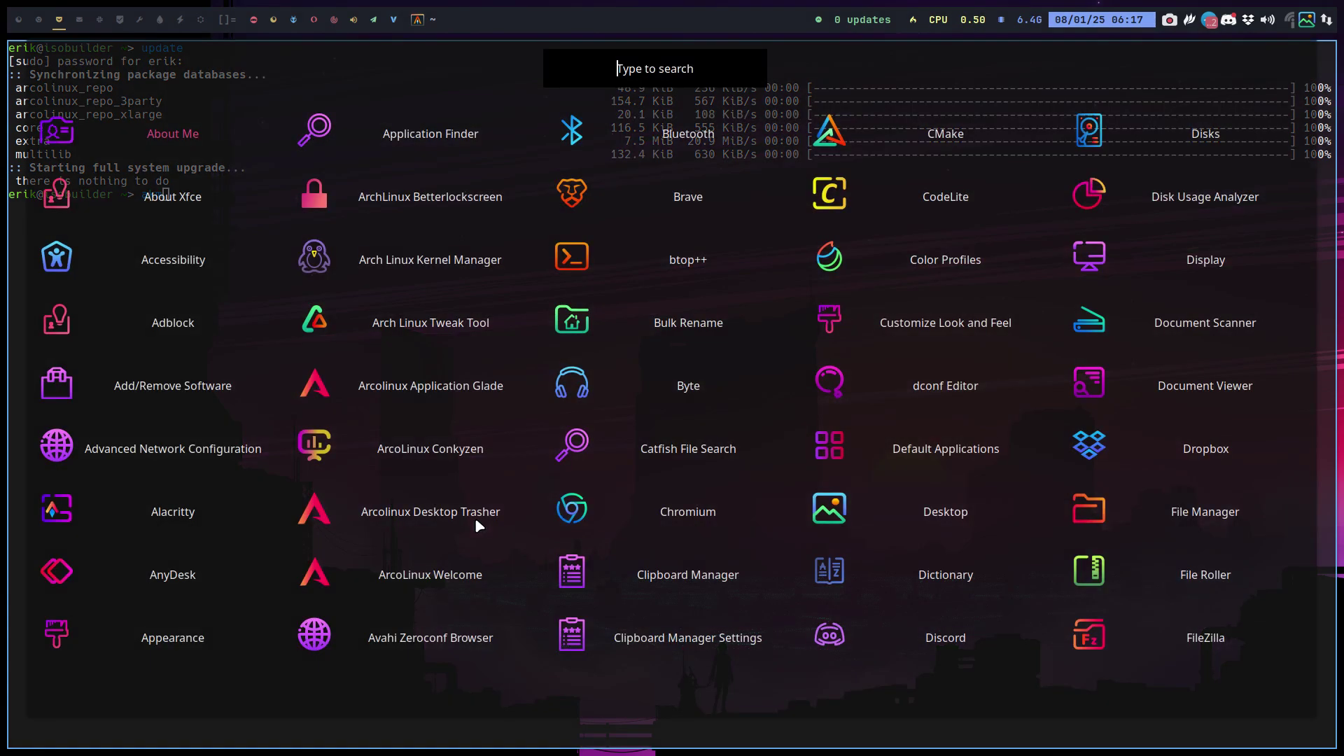
text(ker)
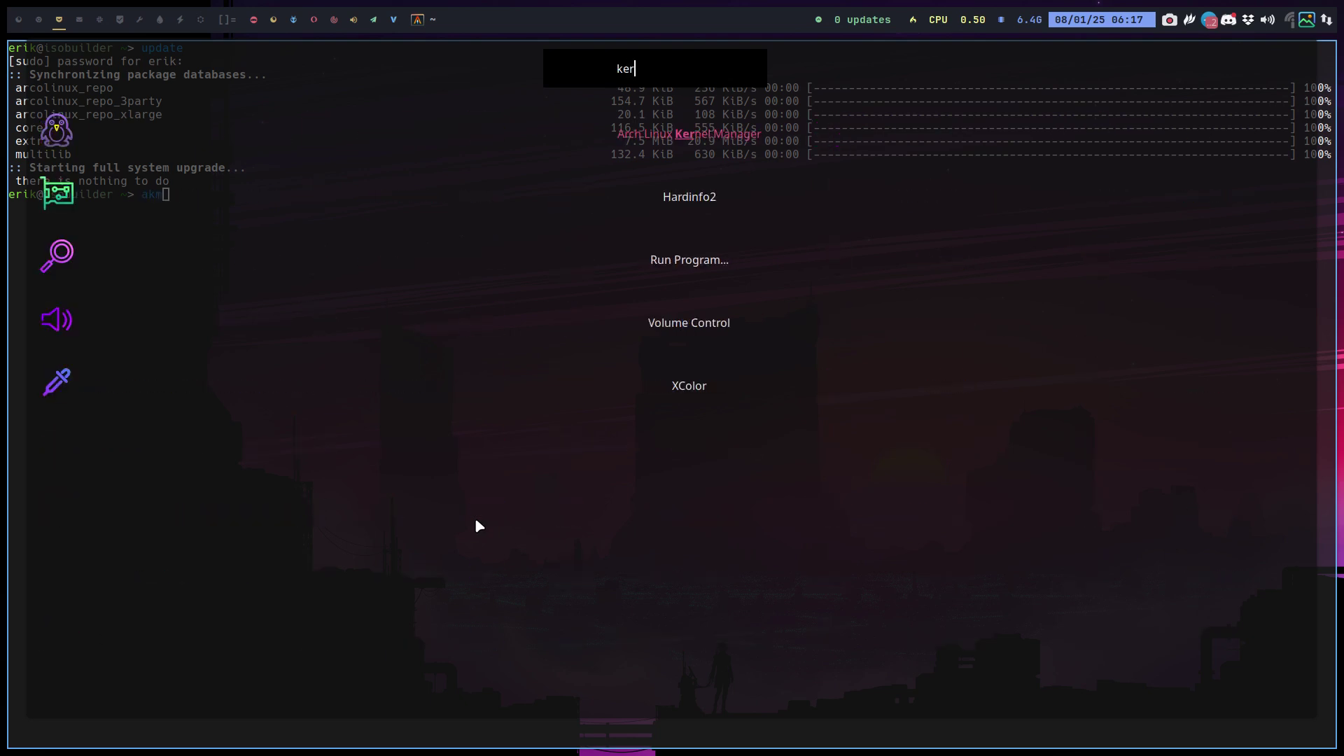
key(Down)
key(Up)
key(Return)
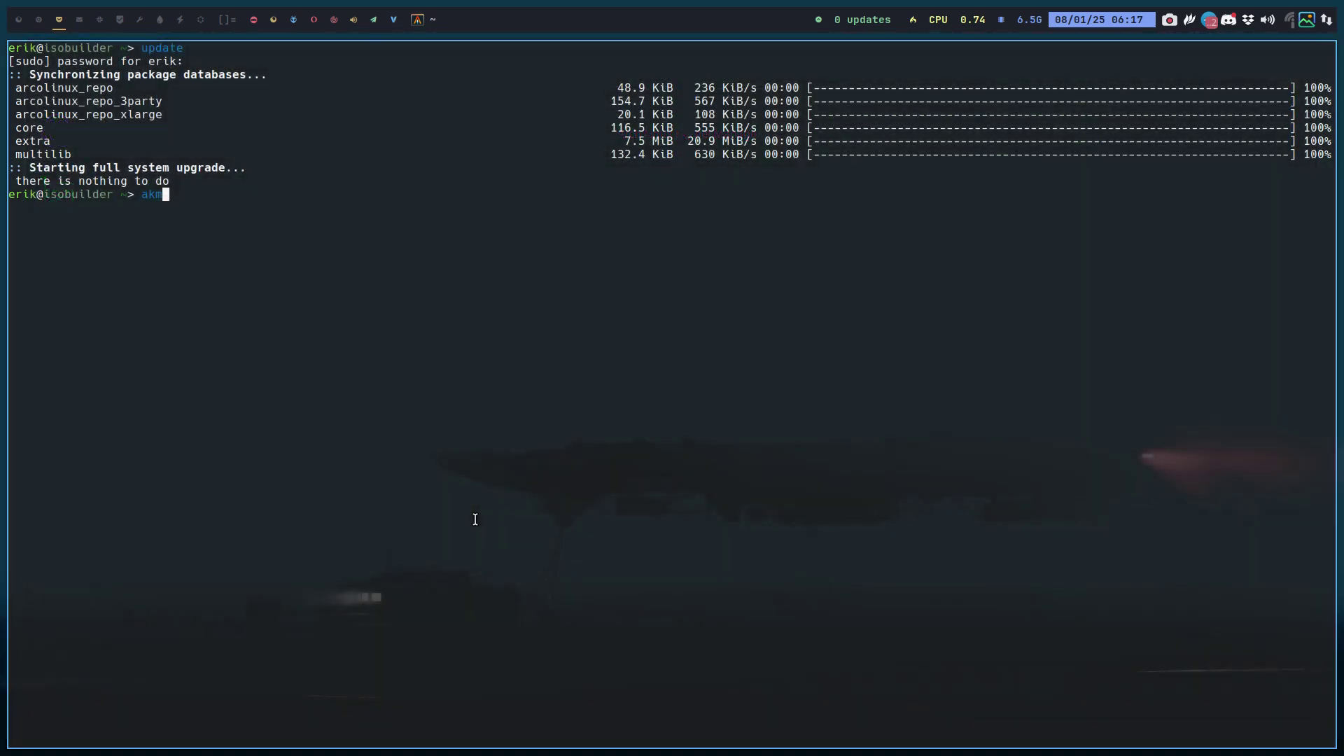
Launch akm as administrator, opening the kernel manager with 161 official kernels and 6.12.8-arch1-1 active.
key(Return)
text(****)
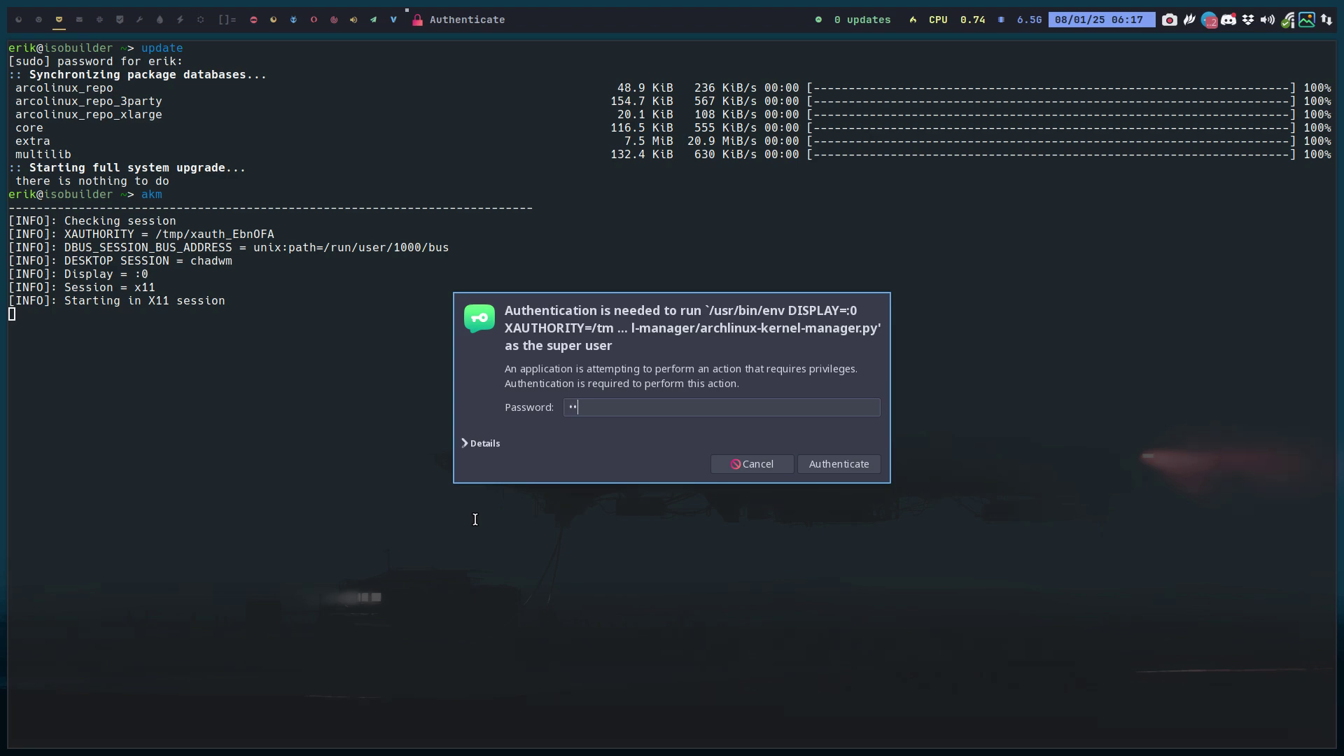
key(Return)
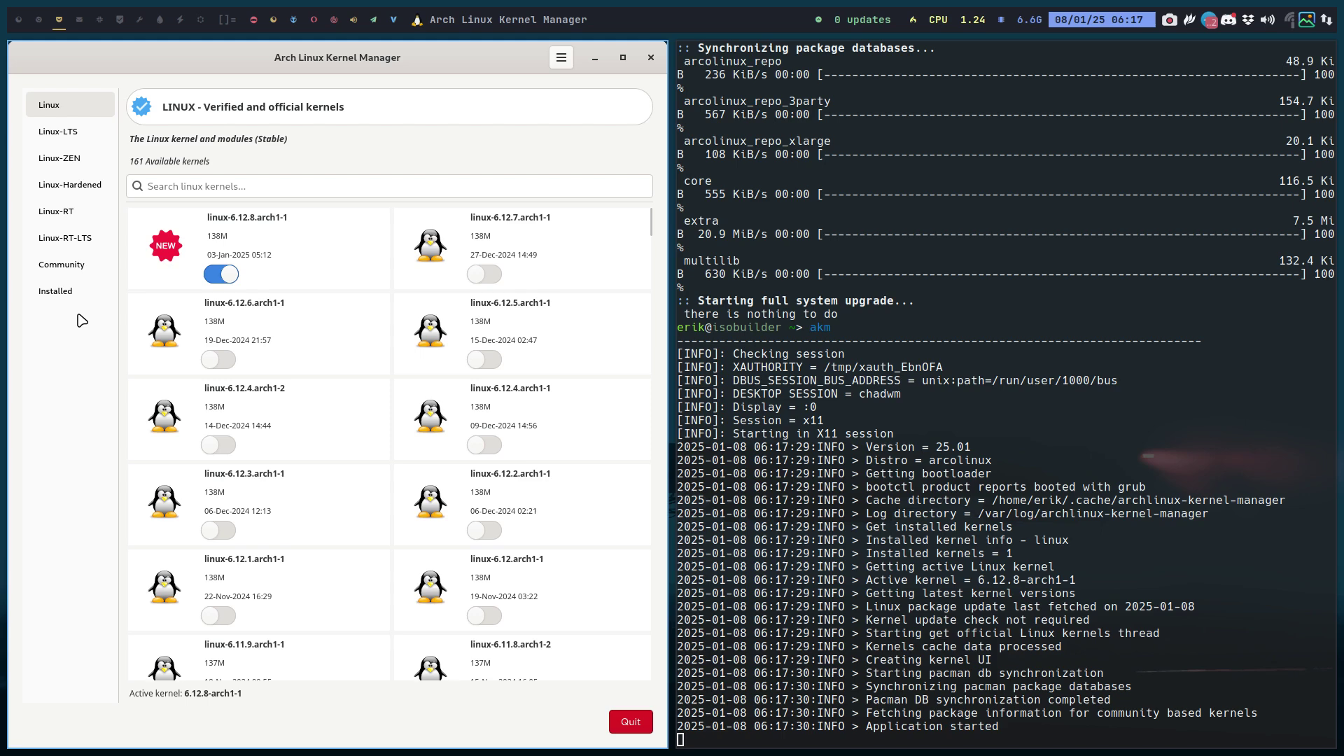
Check Community (0 kernels), browse the Linux, LTS, ZEN, Hardened, RT and RT-LTS pages, and return.
click(66, 272)
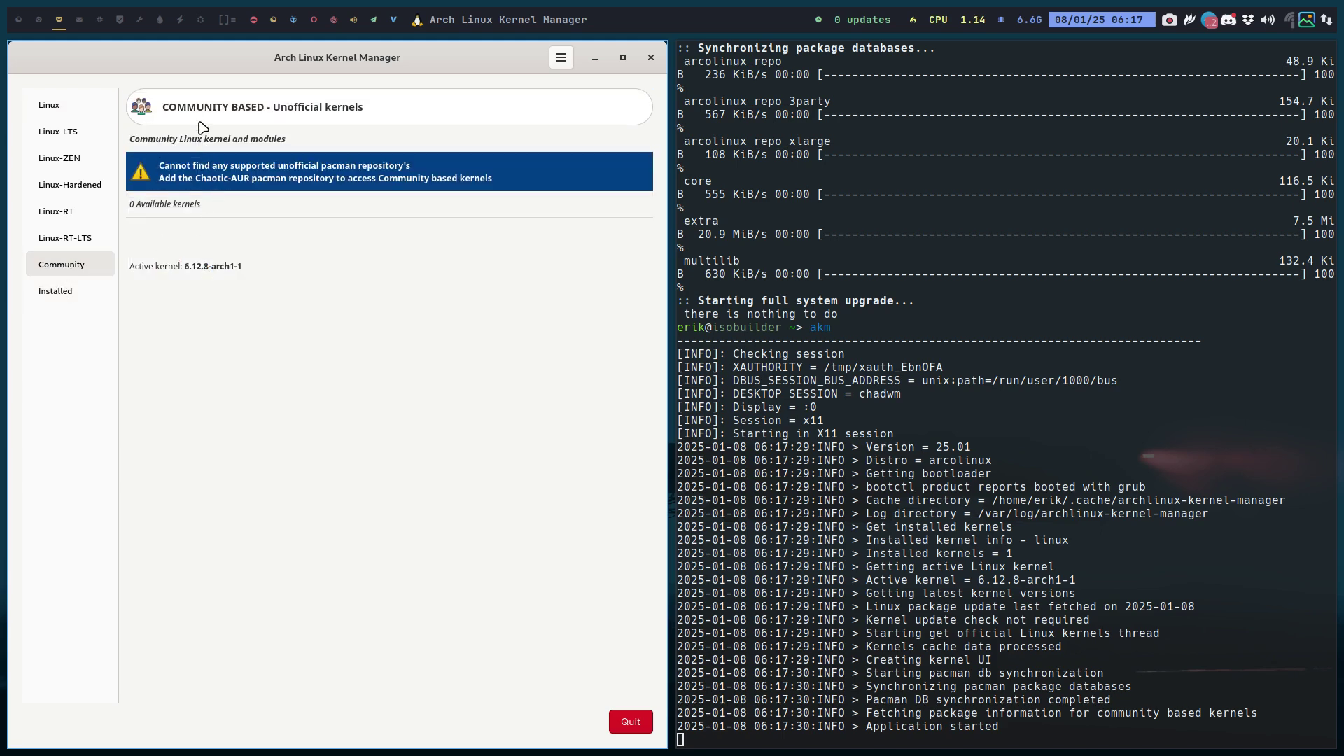
click(71, 108)
click(64, 132)
click(73, 159)
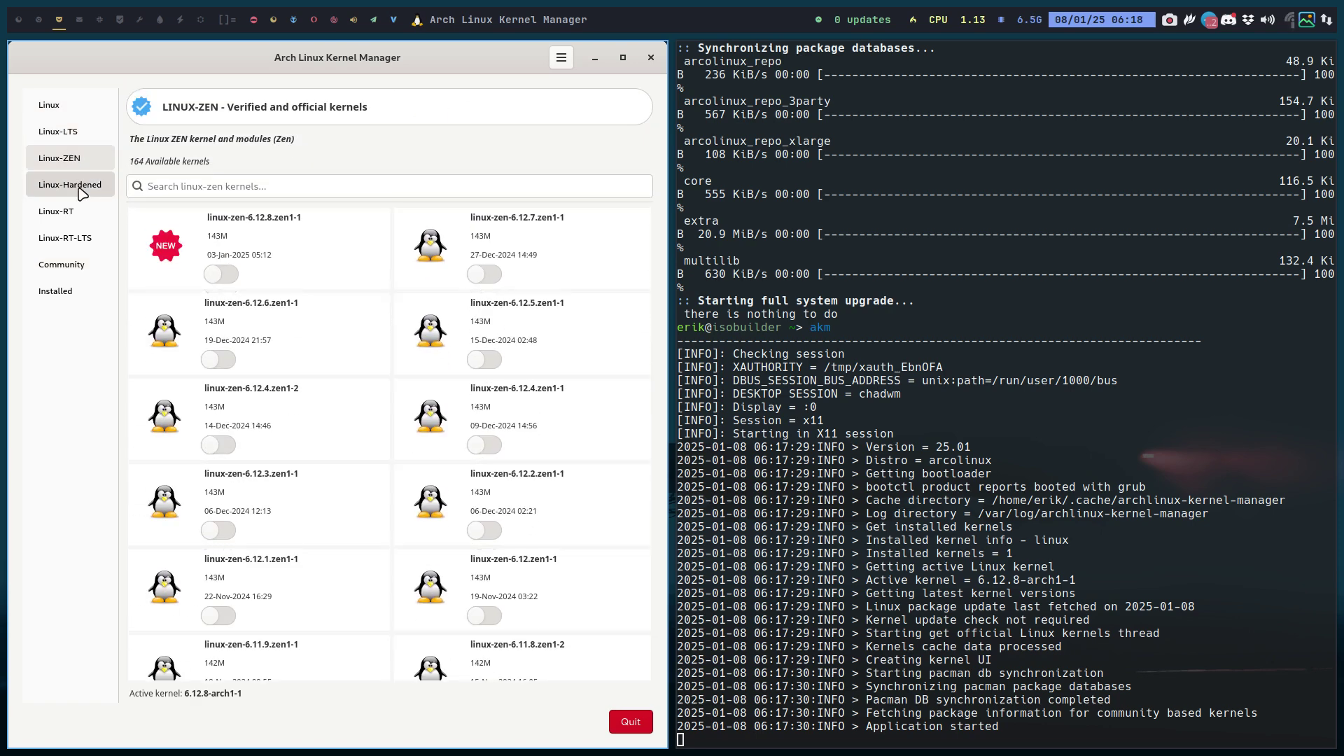
click(79, 187)
click(60, 212)
click(65, 237)
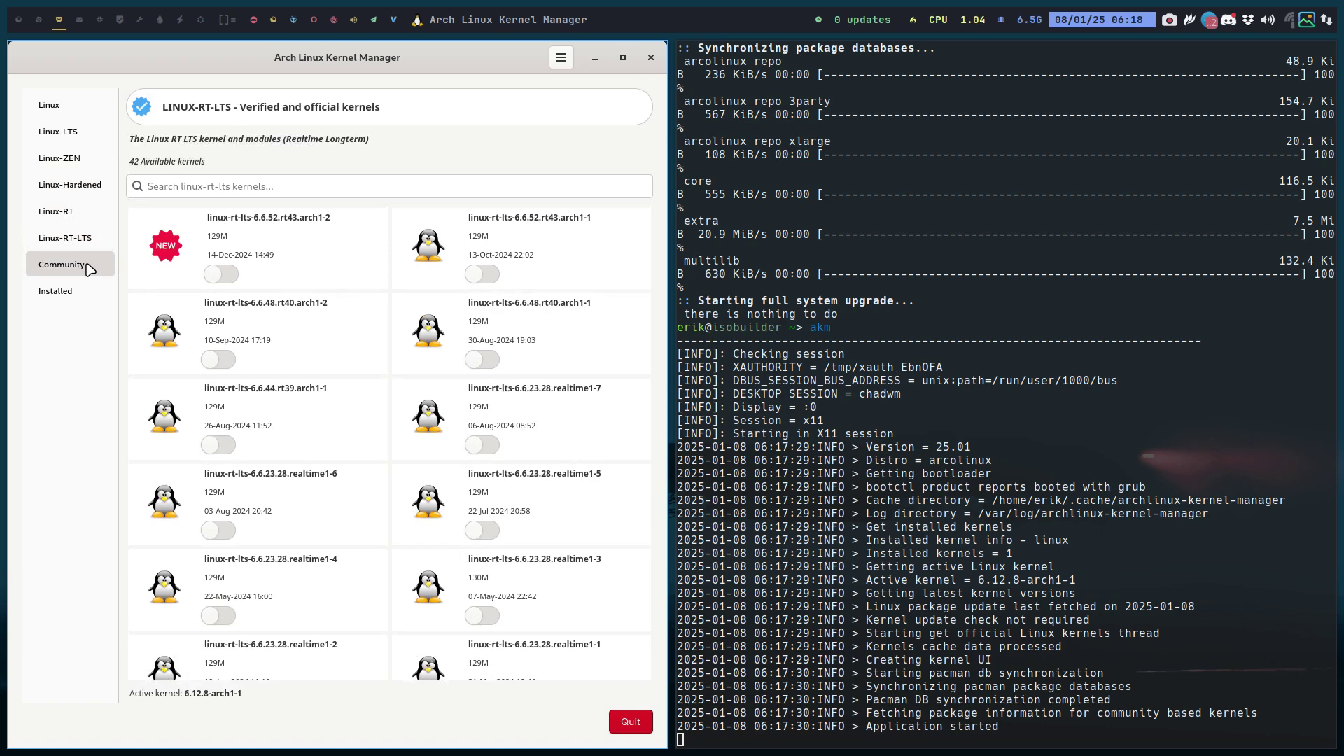
click(88, 269)
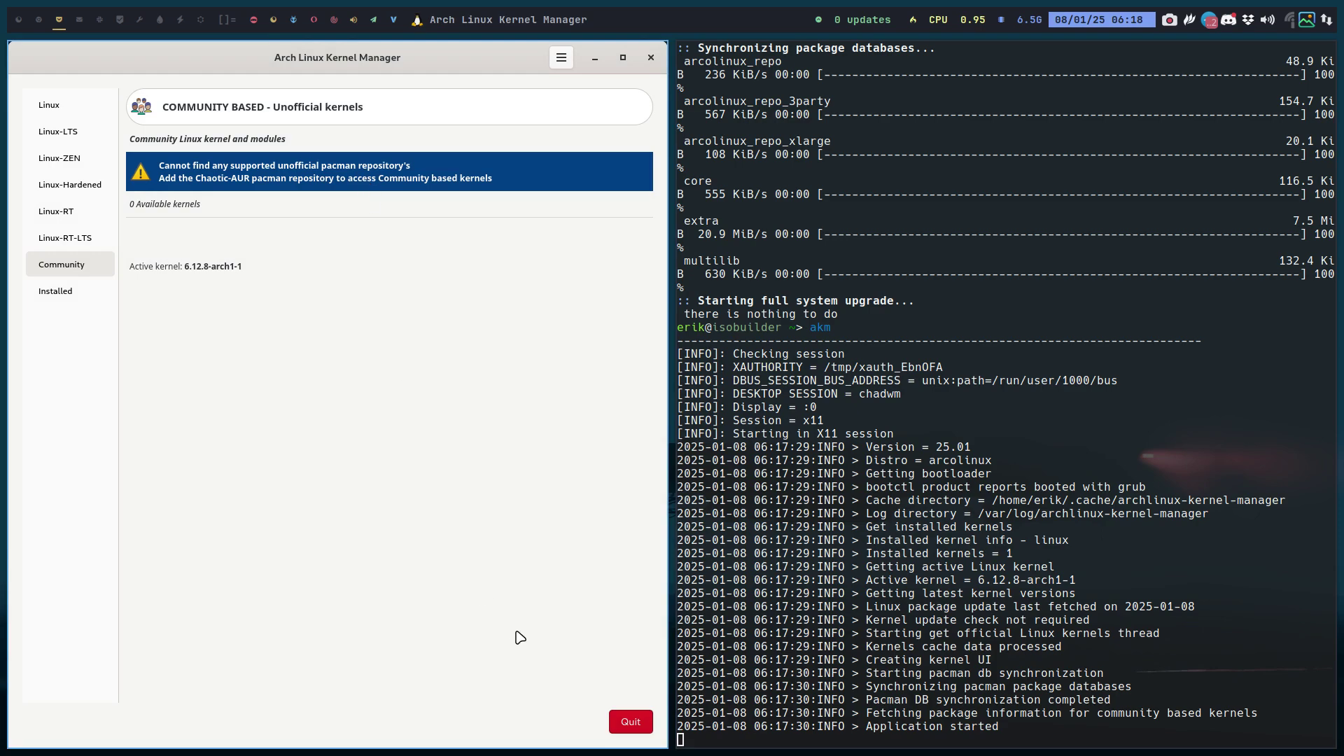
Quit the kernel manager, enable Chaotic-AUR with toggle-chaotic-repo, and relaunch akm with the password.
click(631, 725)
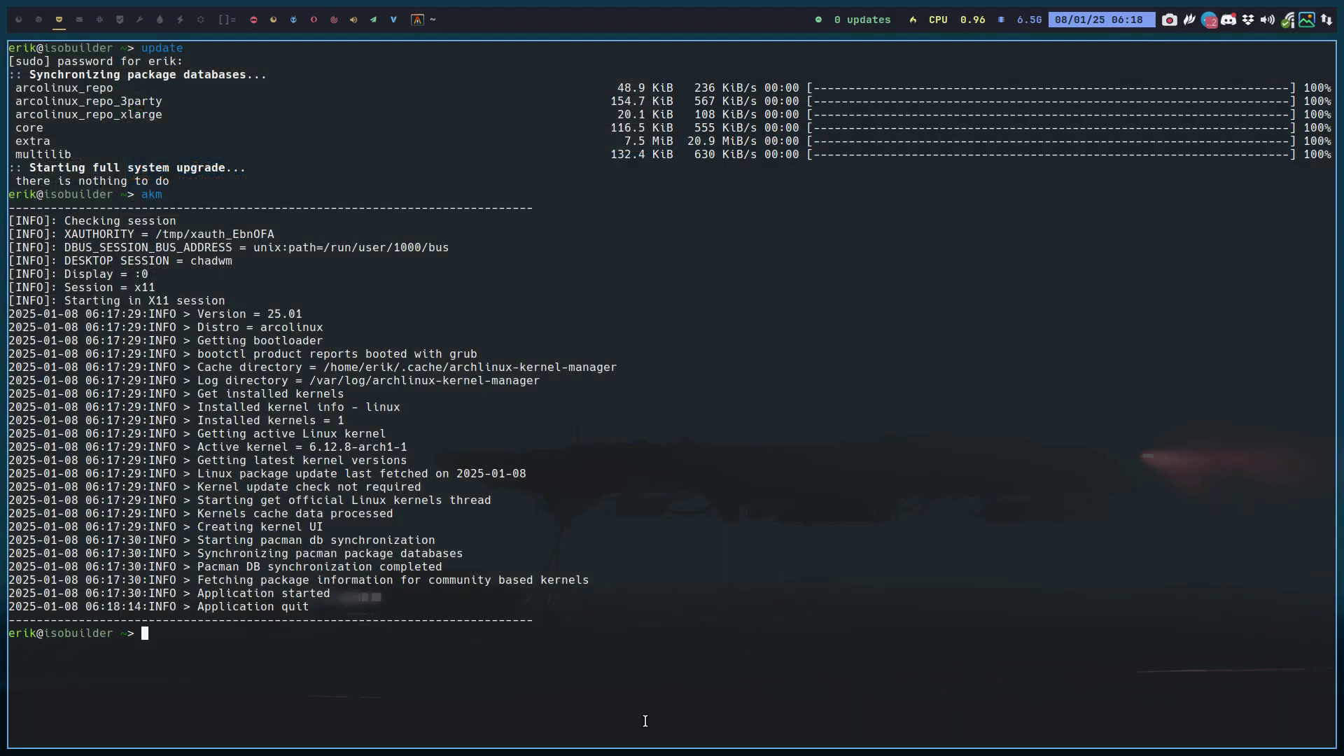
text(to)
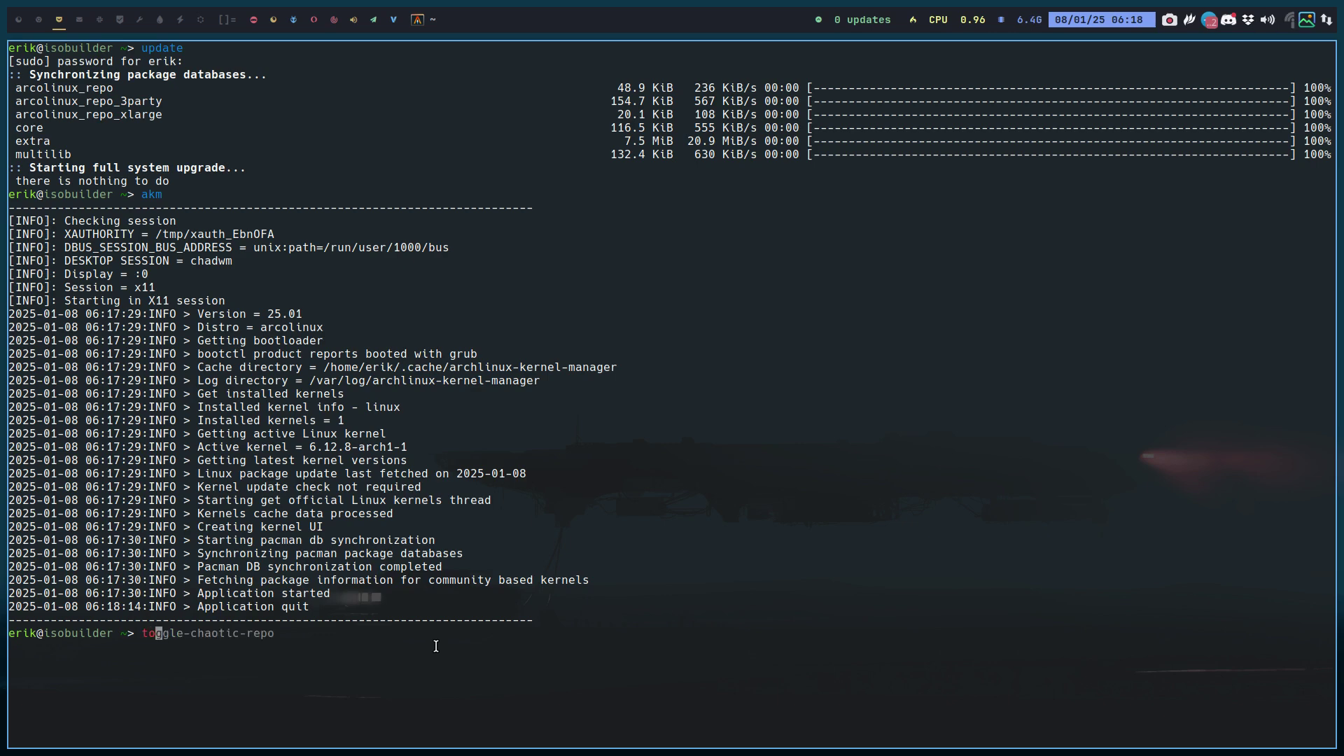
key(Right)
key(Return)
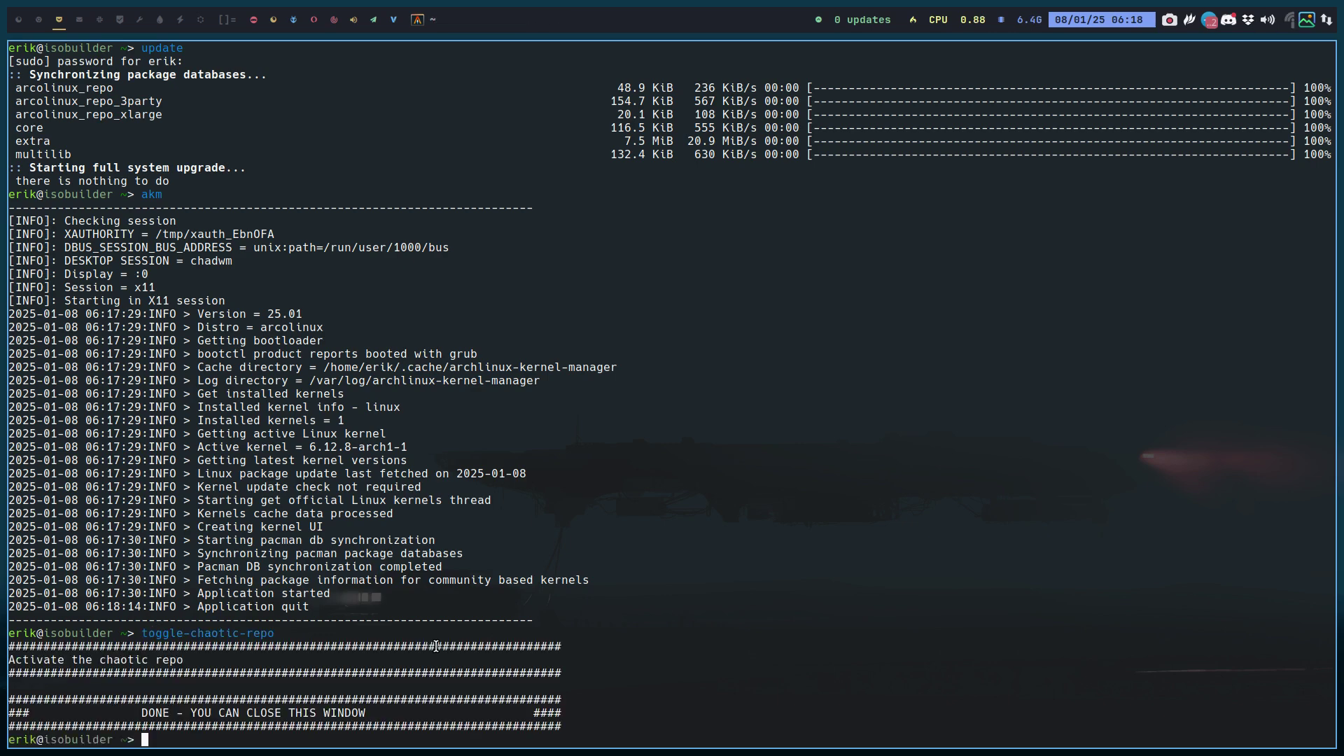
text(akm)
key(Return)
text(****)
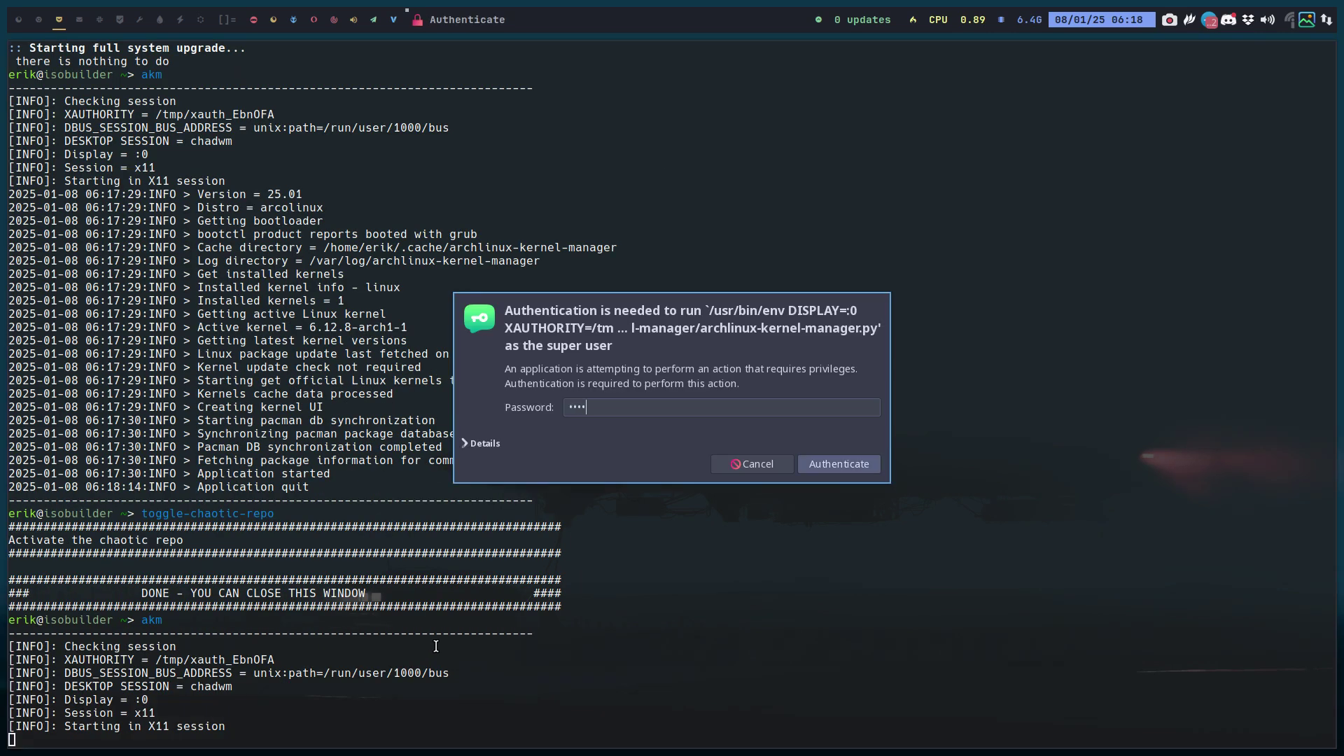
key(Return)
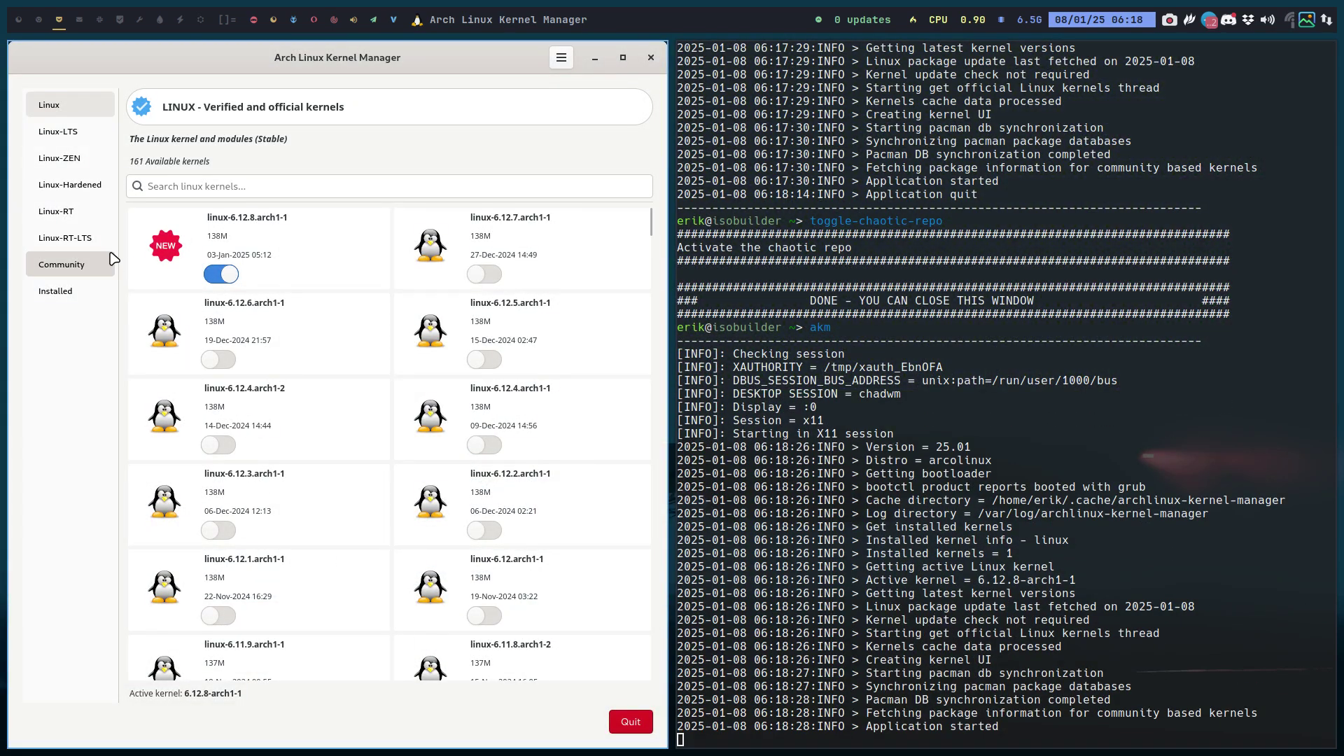
Show the Community page listing 10 chaotic-aur kernels, such as linux-cachyos.
click(109, 262)
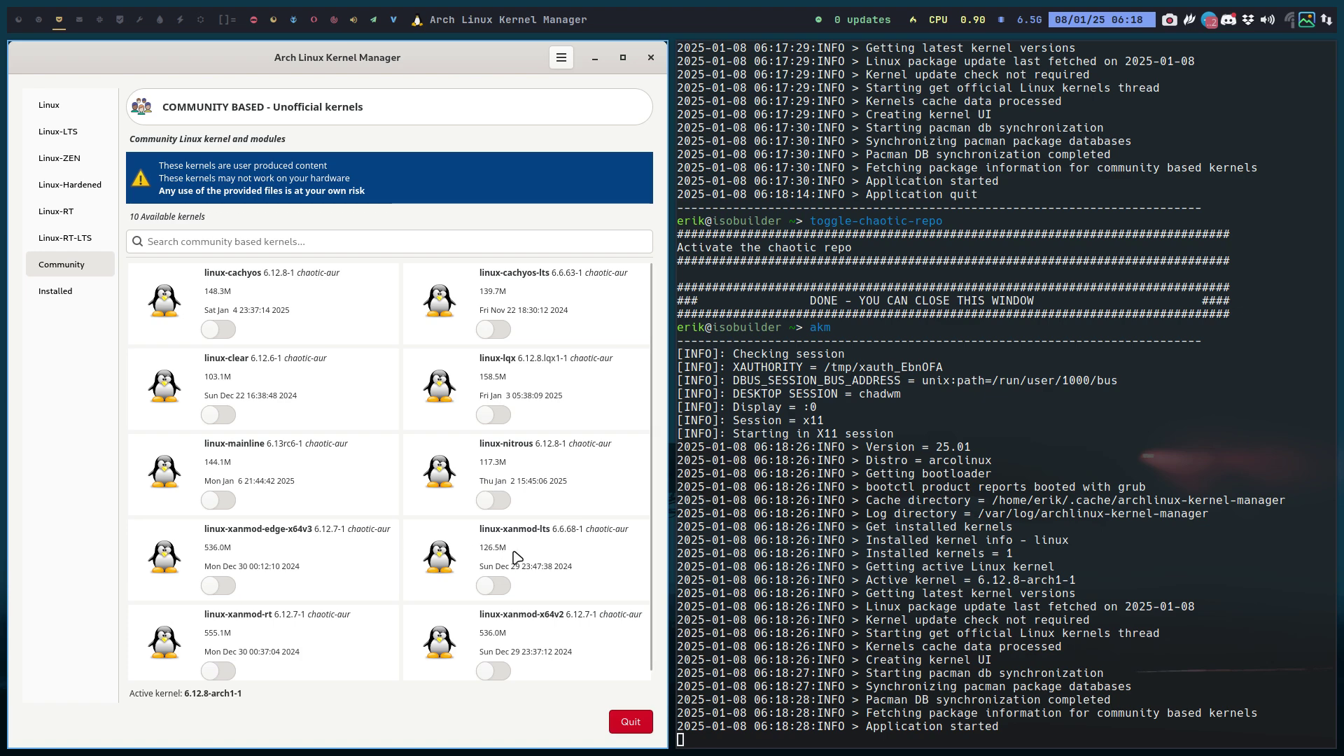
scroll(259, 667, down, 1)
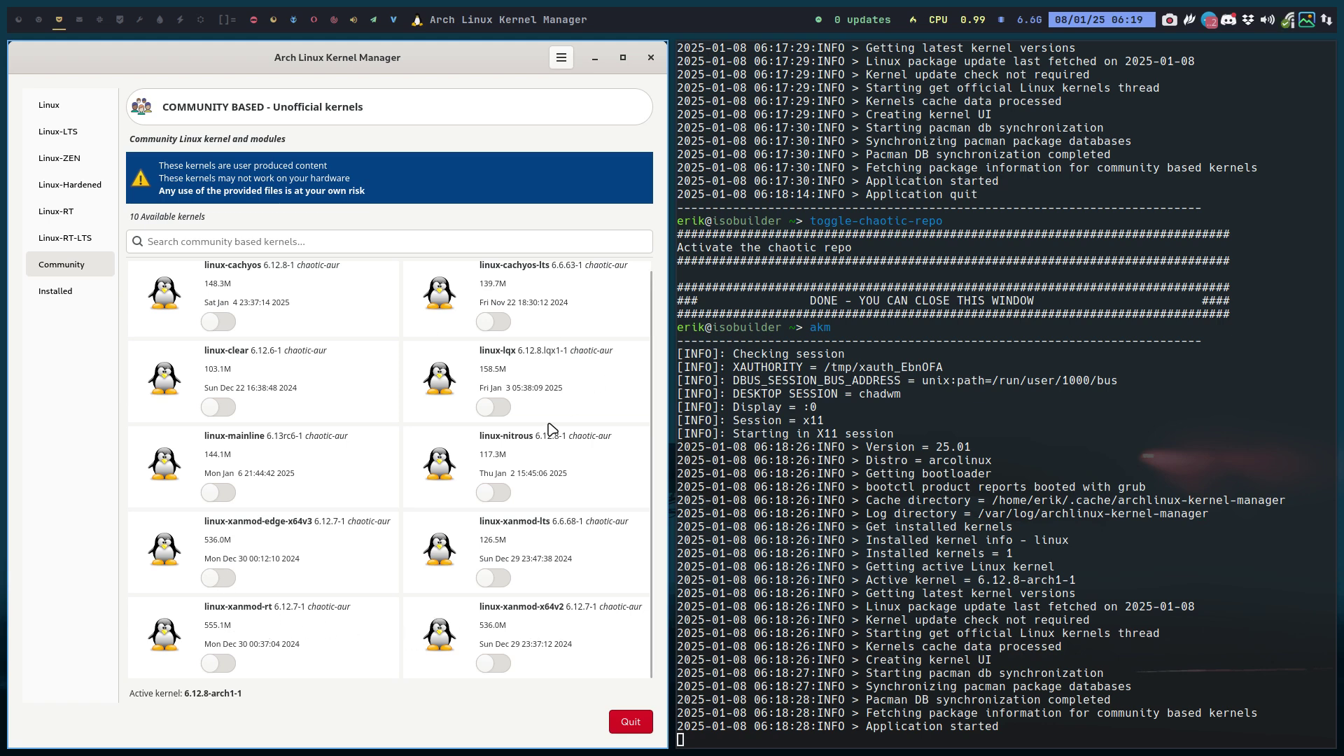
scroll(551, 428, up, 1)
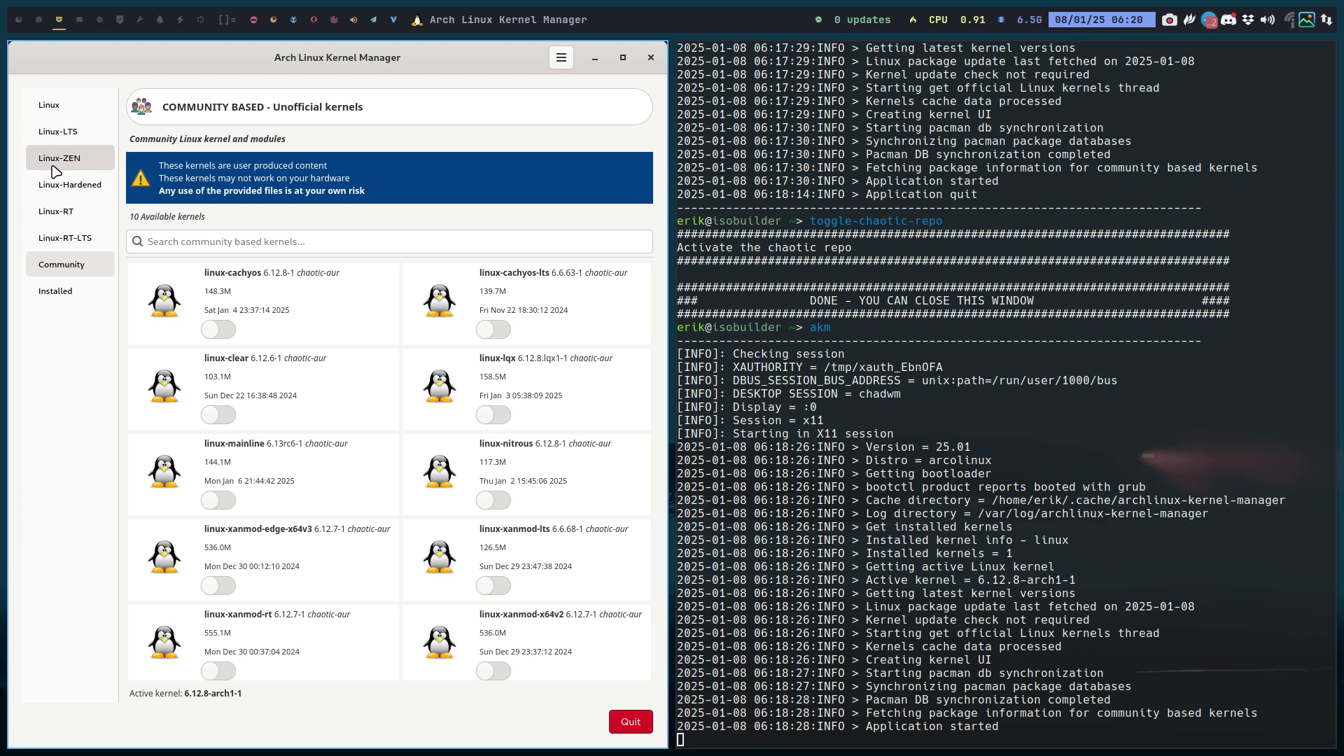
On an empty desktop, delete config.toml from ~/.config/archlinux-kernel-manager in Thunar.
click(39, 21)
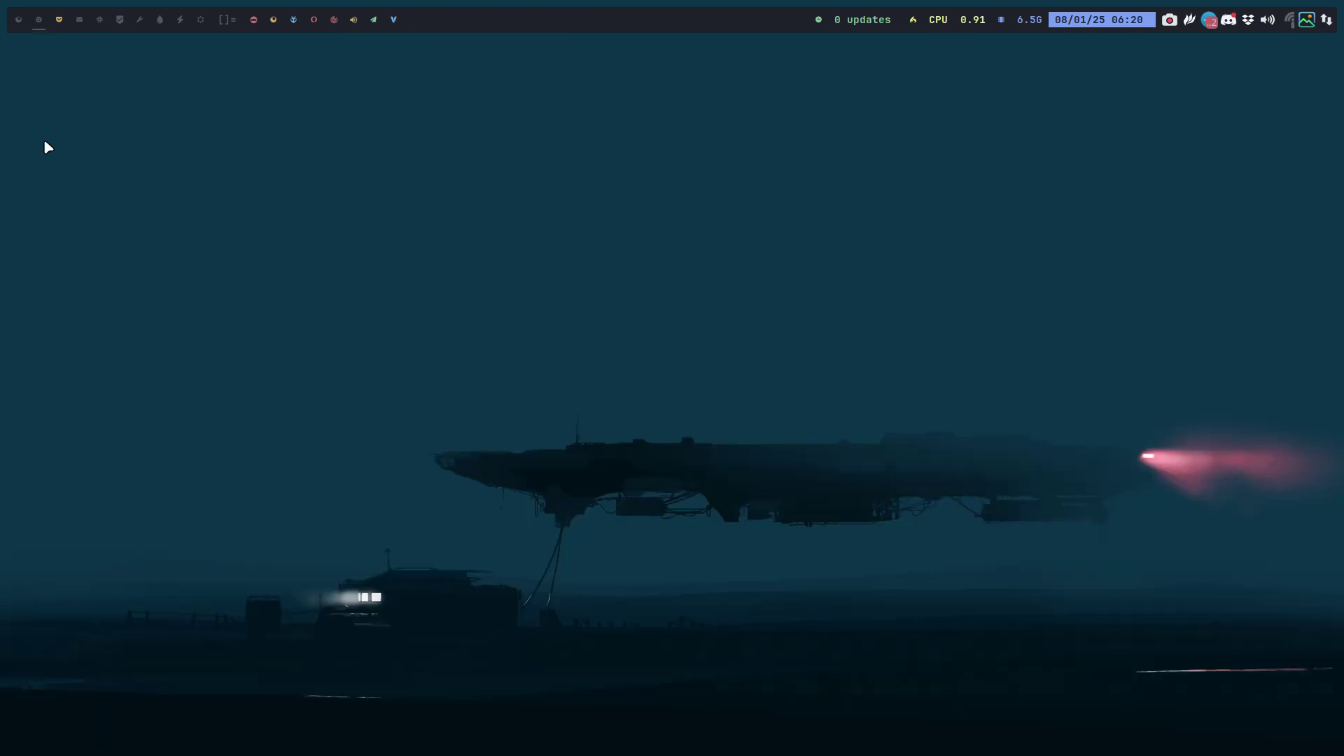
key(super+shift+Return)
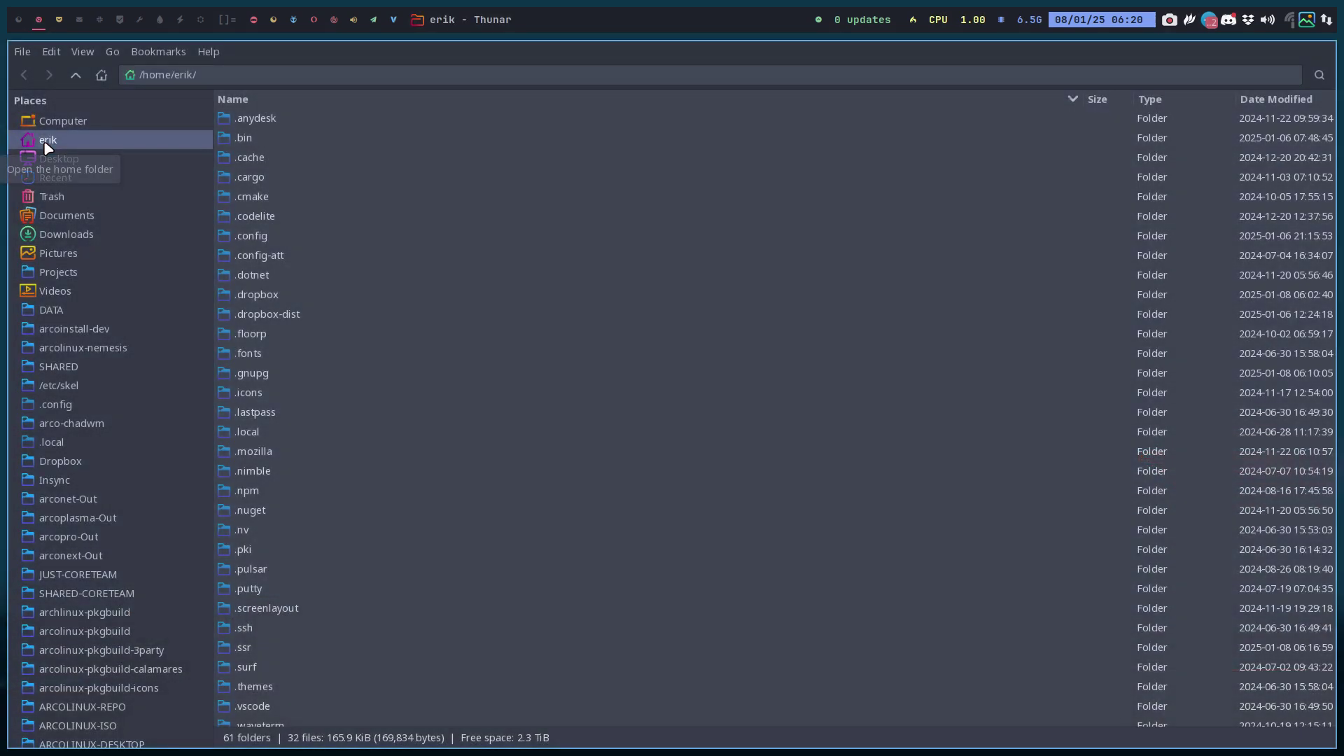
double_click(271, 239)
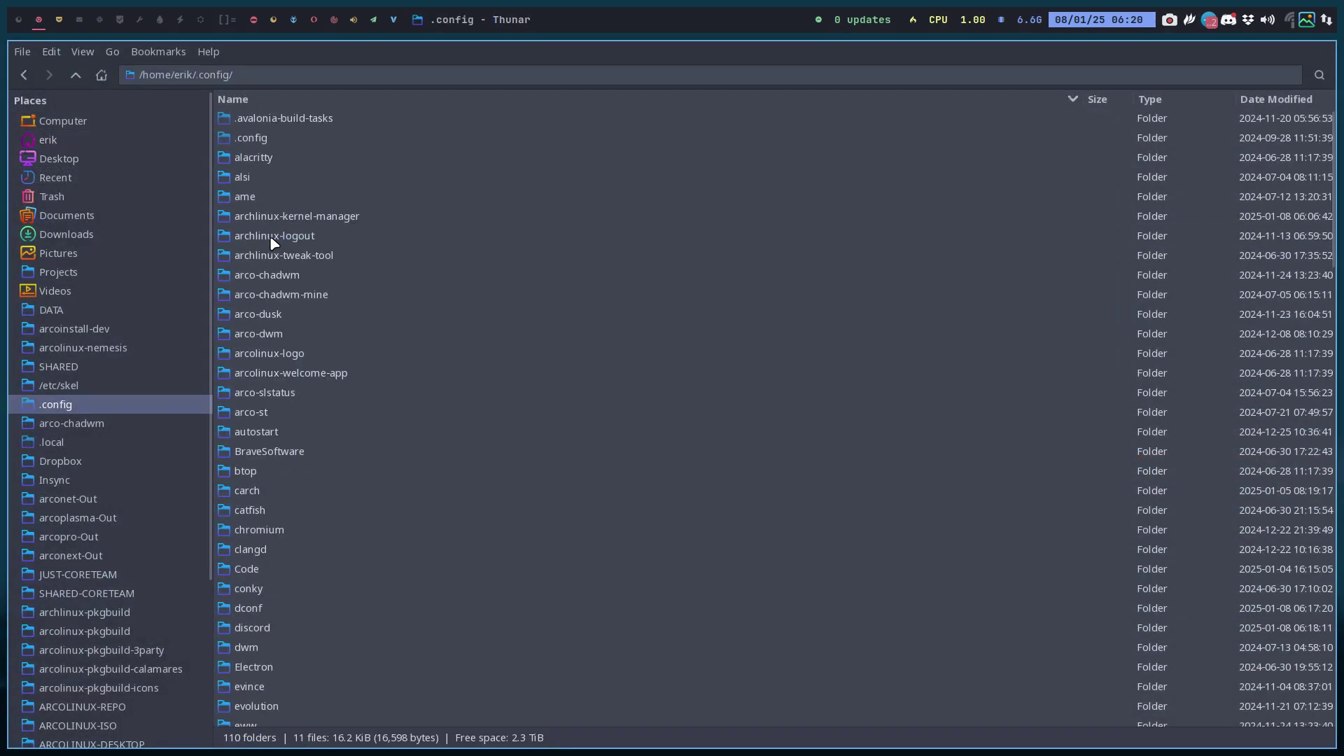
double_click(300, 216)
click(289, 119)
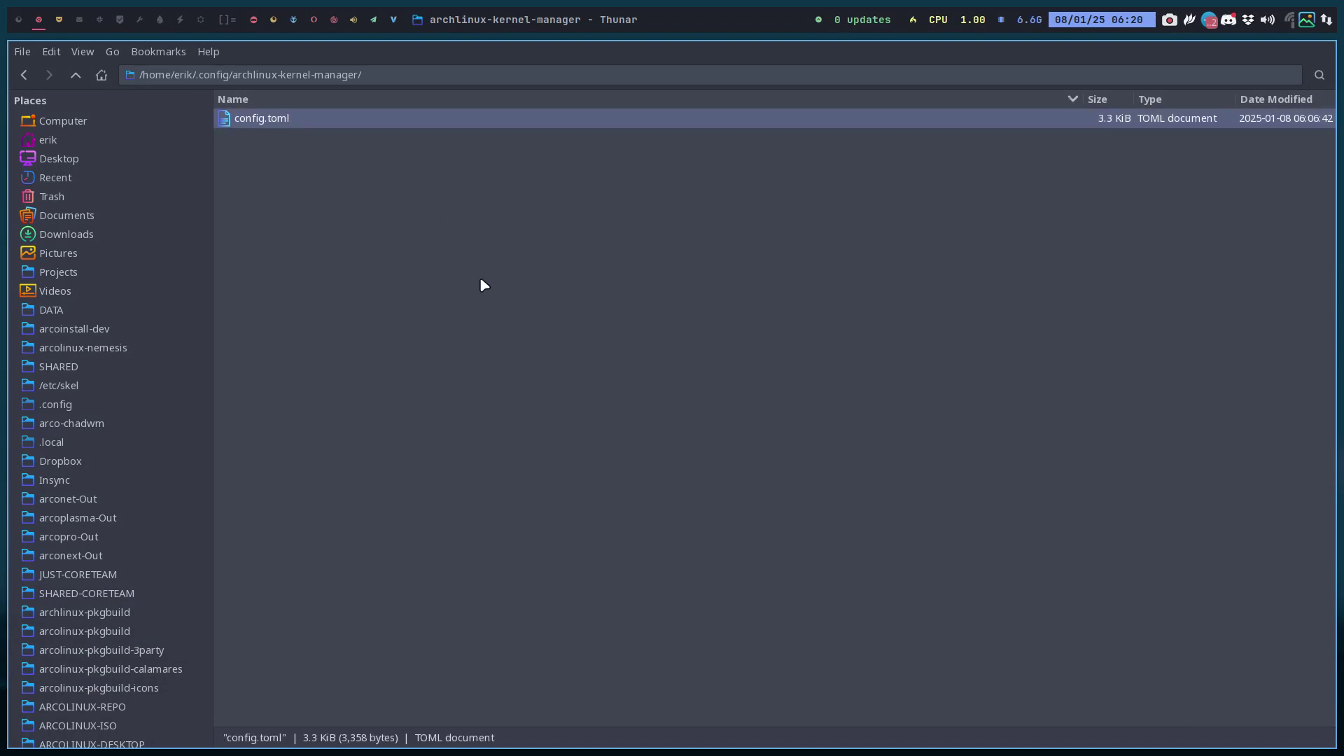
key(Delete)
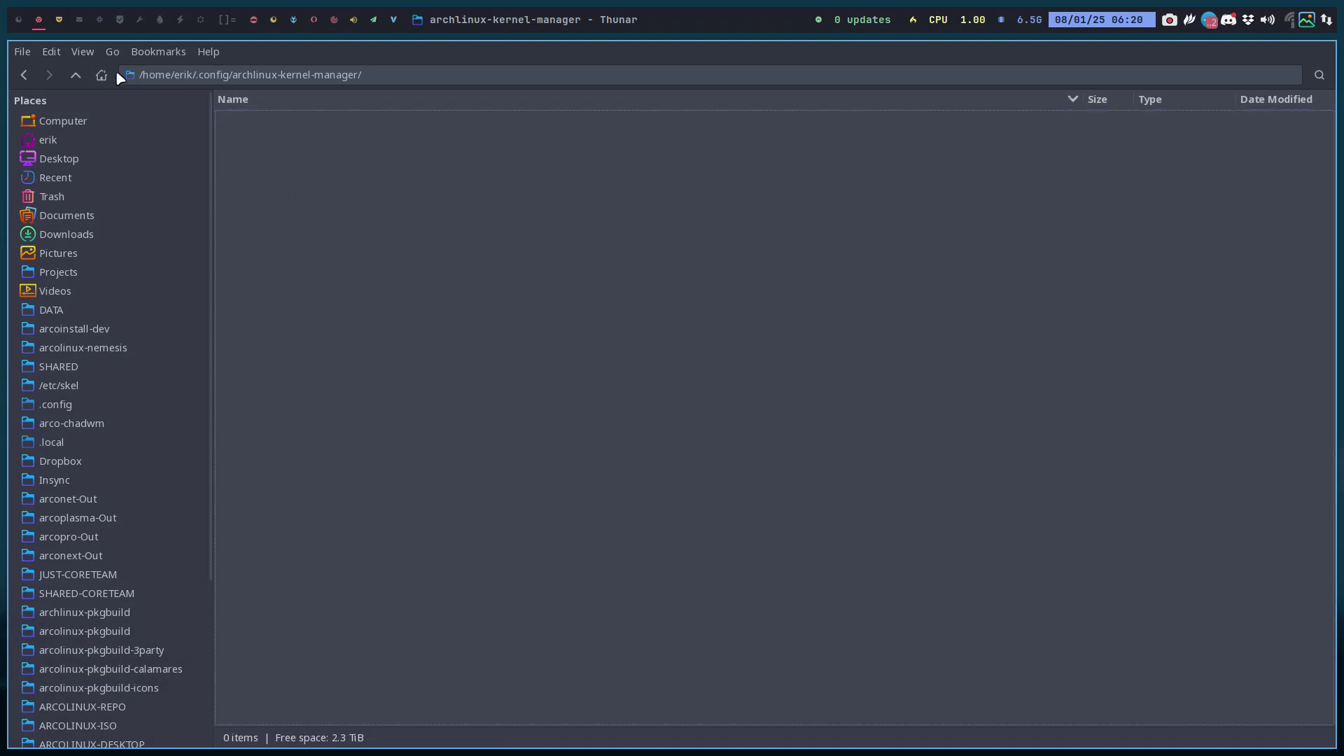
Close the kernel manager, relaunch it with akm and the password, then return to Thunar.
click(60, 23)
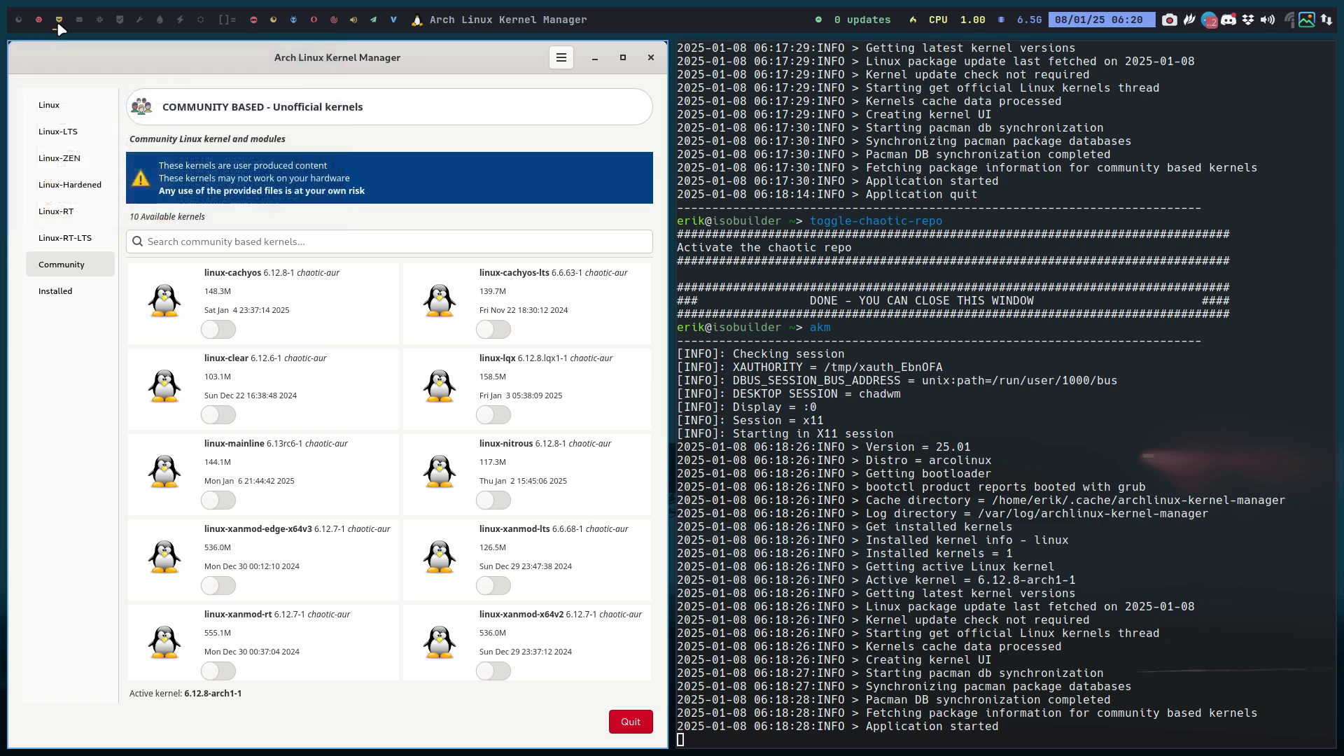
click(651, 59)
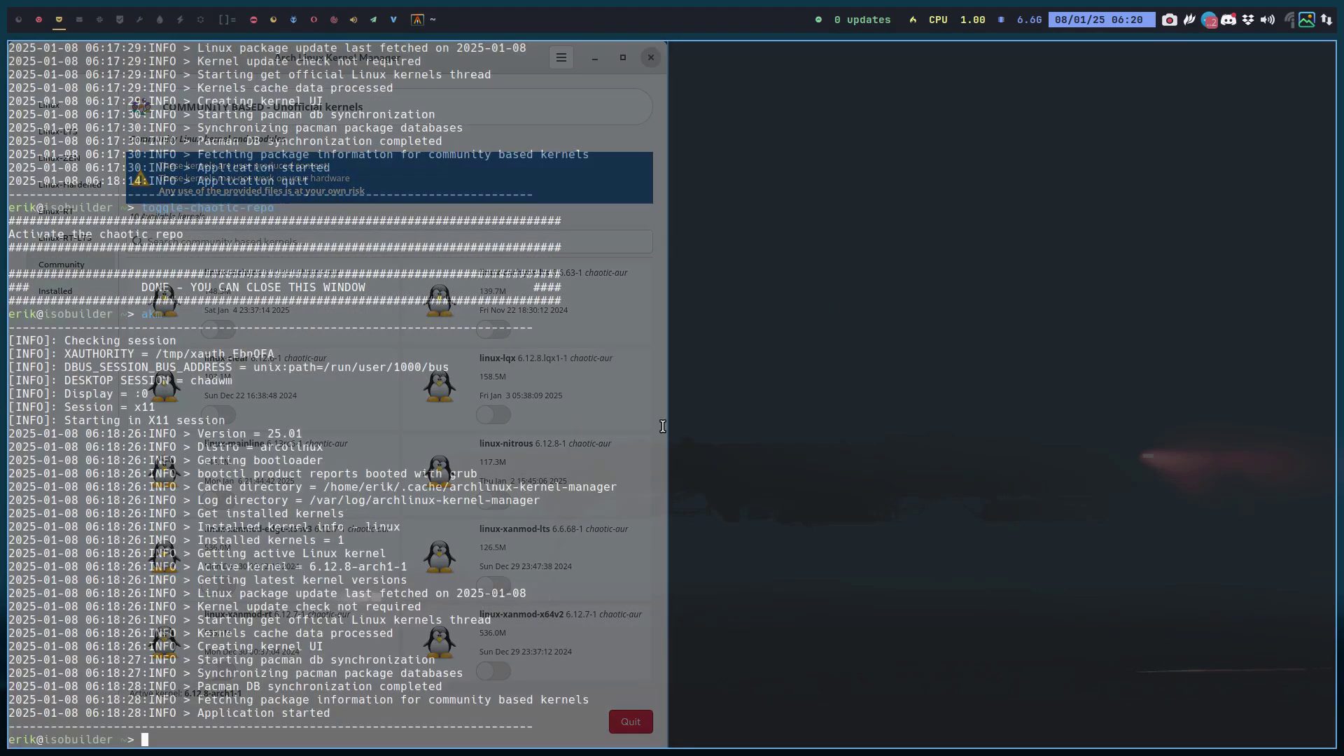
text(ak)
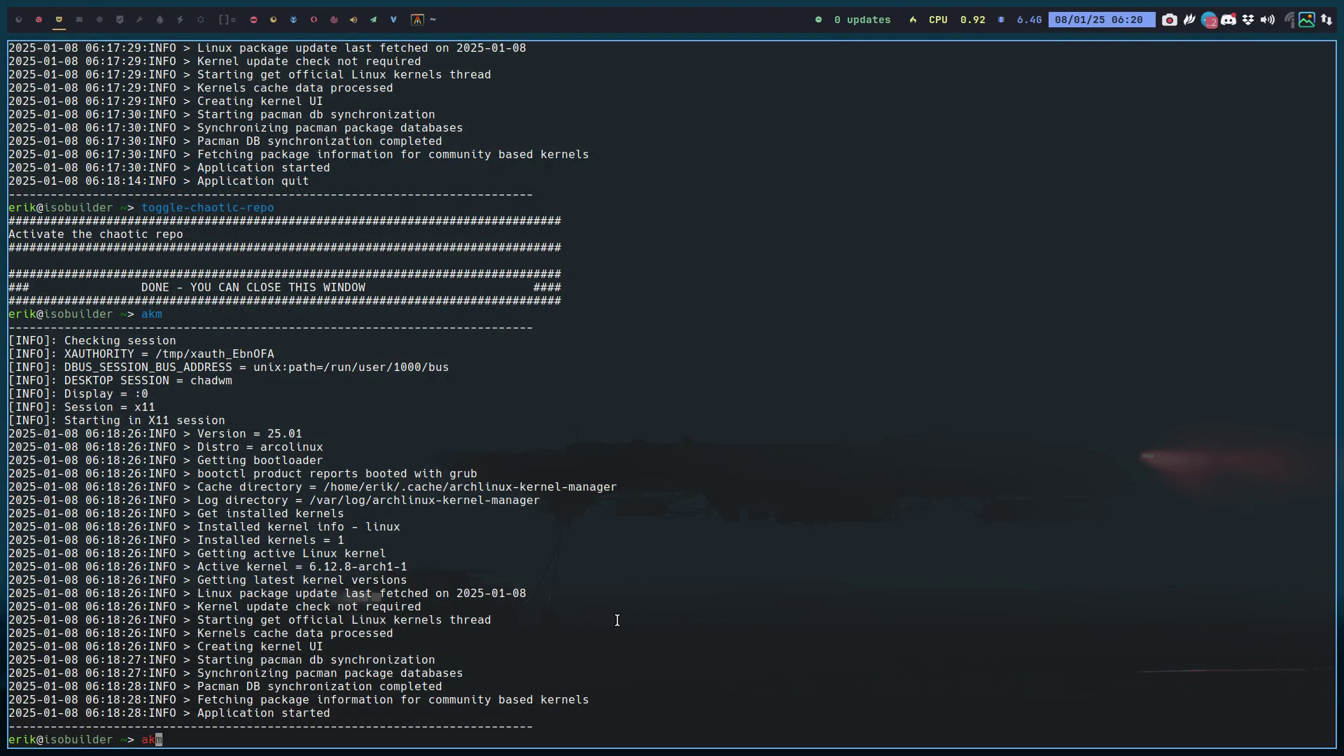
text(m)
key(Return)
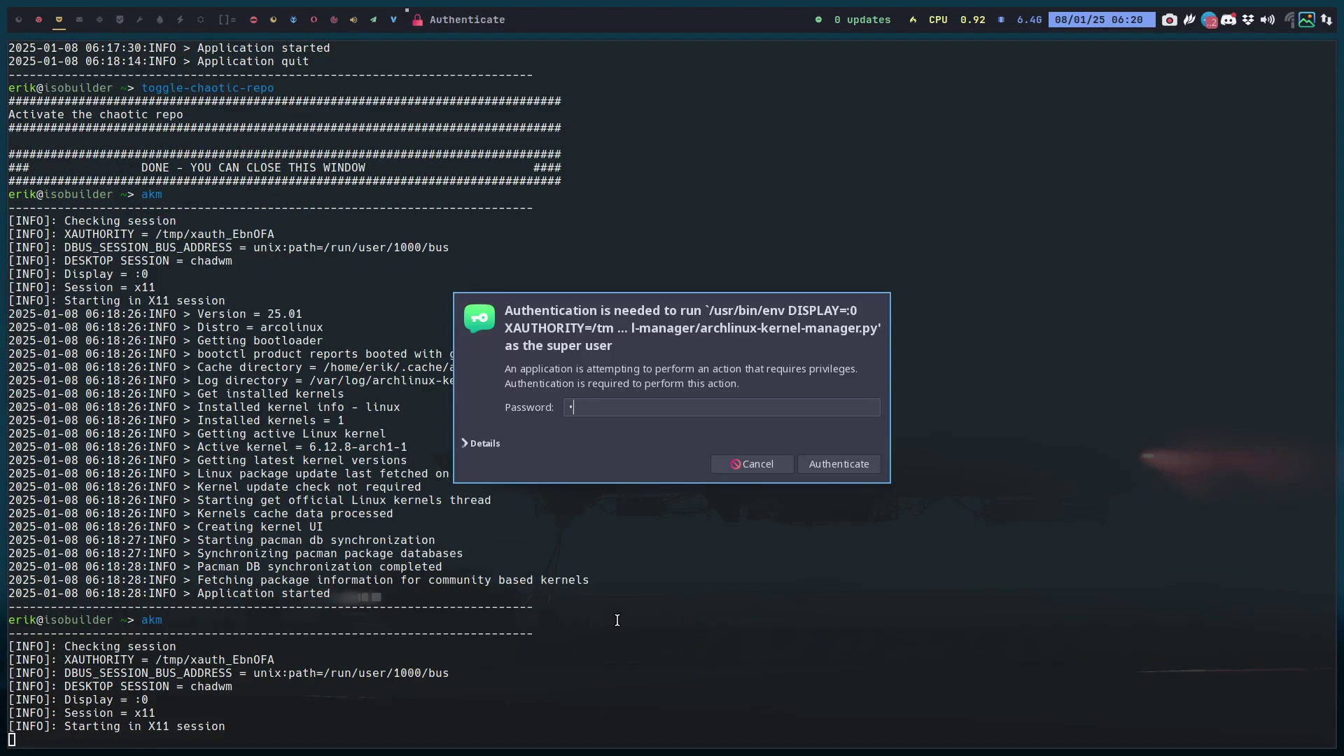
text(**)
key(Return)
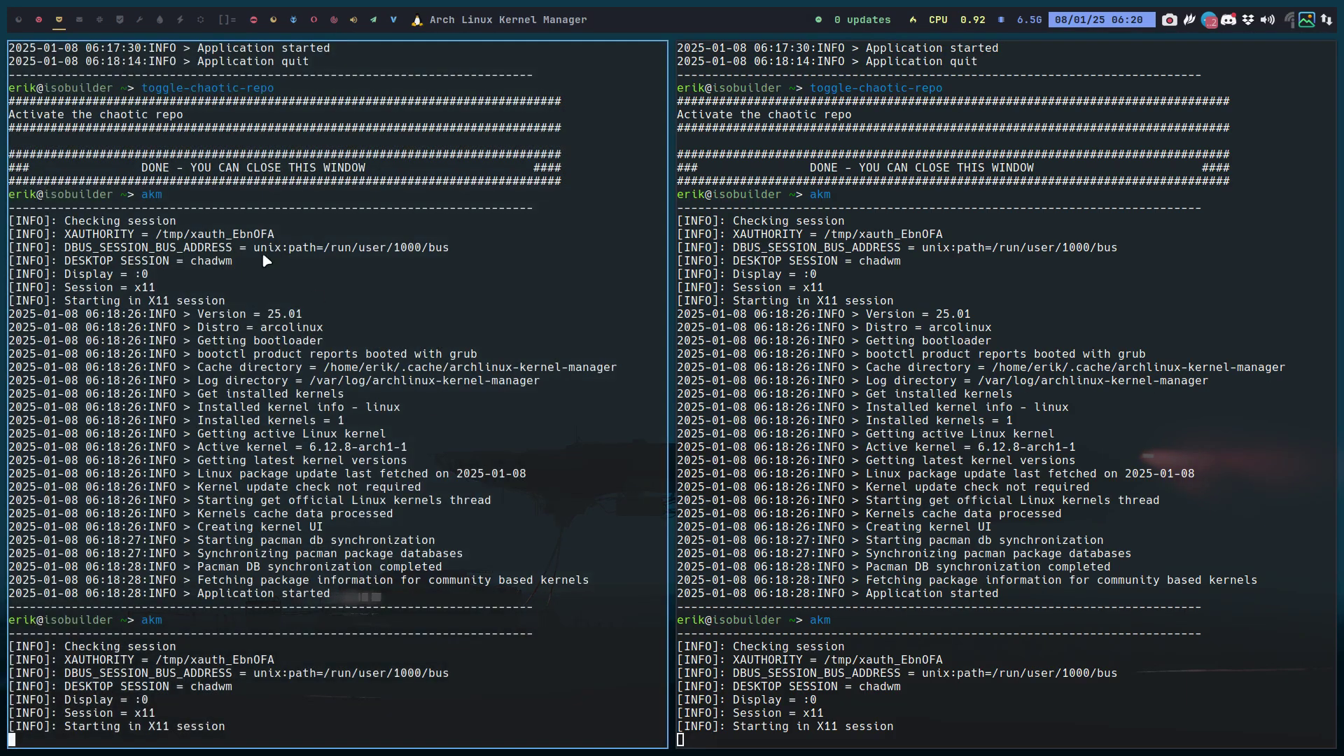
click(92, 120)
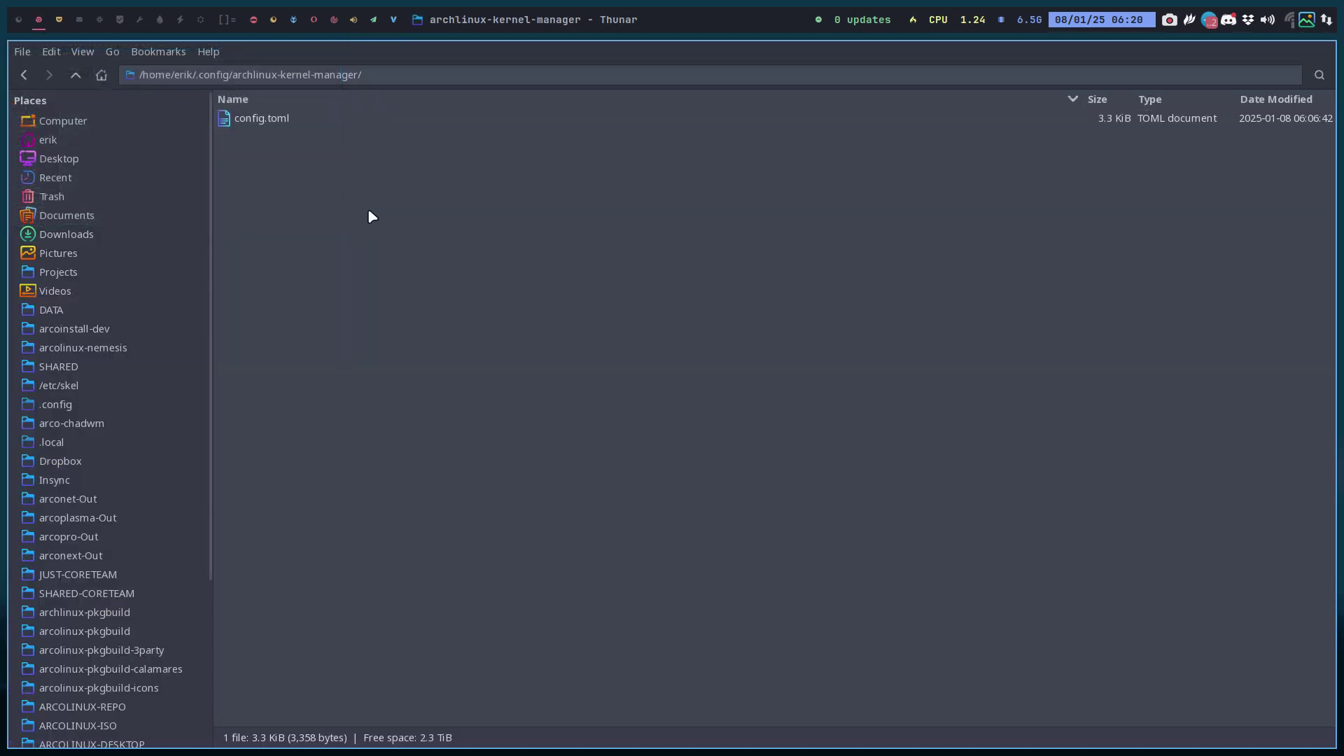
Show the Community kernel list and open the recreated config.toml in Sublime Text.
click(297, 118)
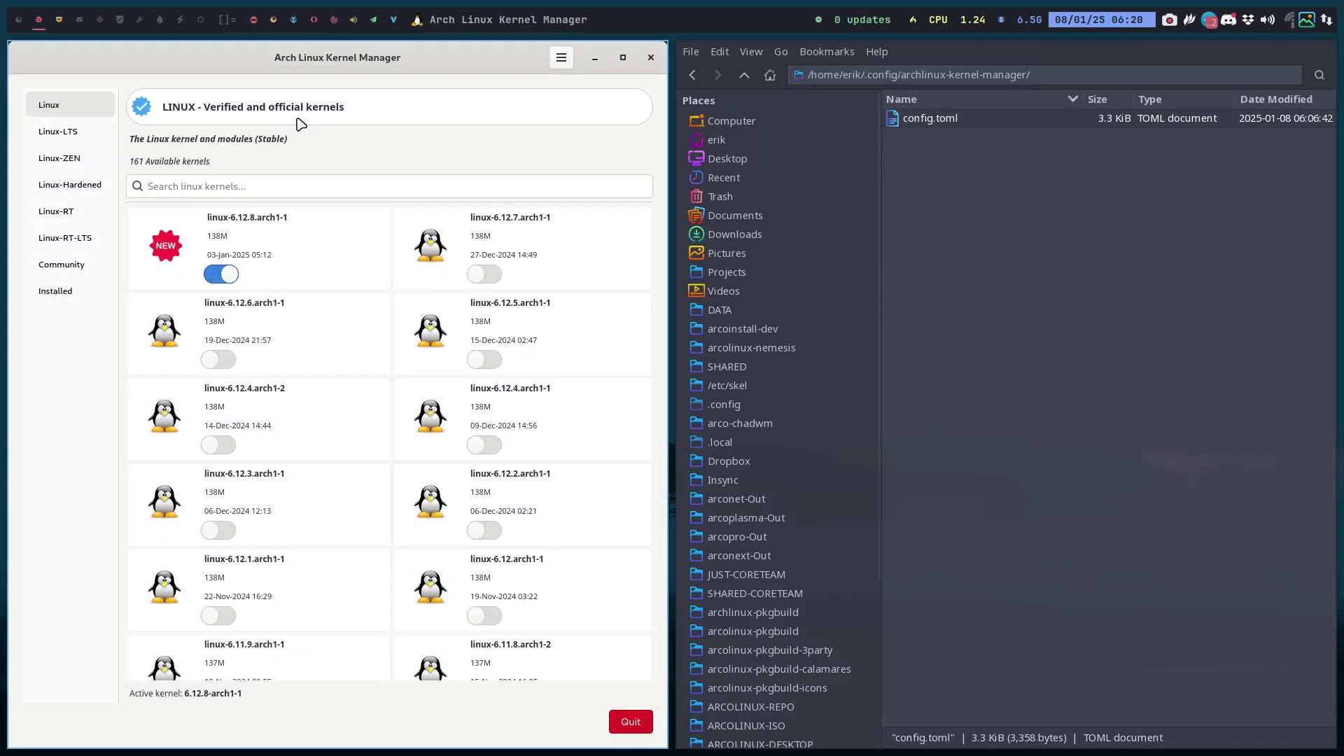
click(75, 267)
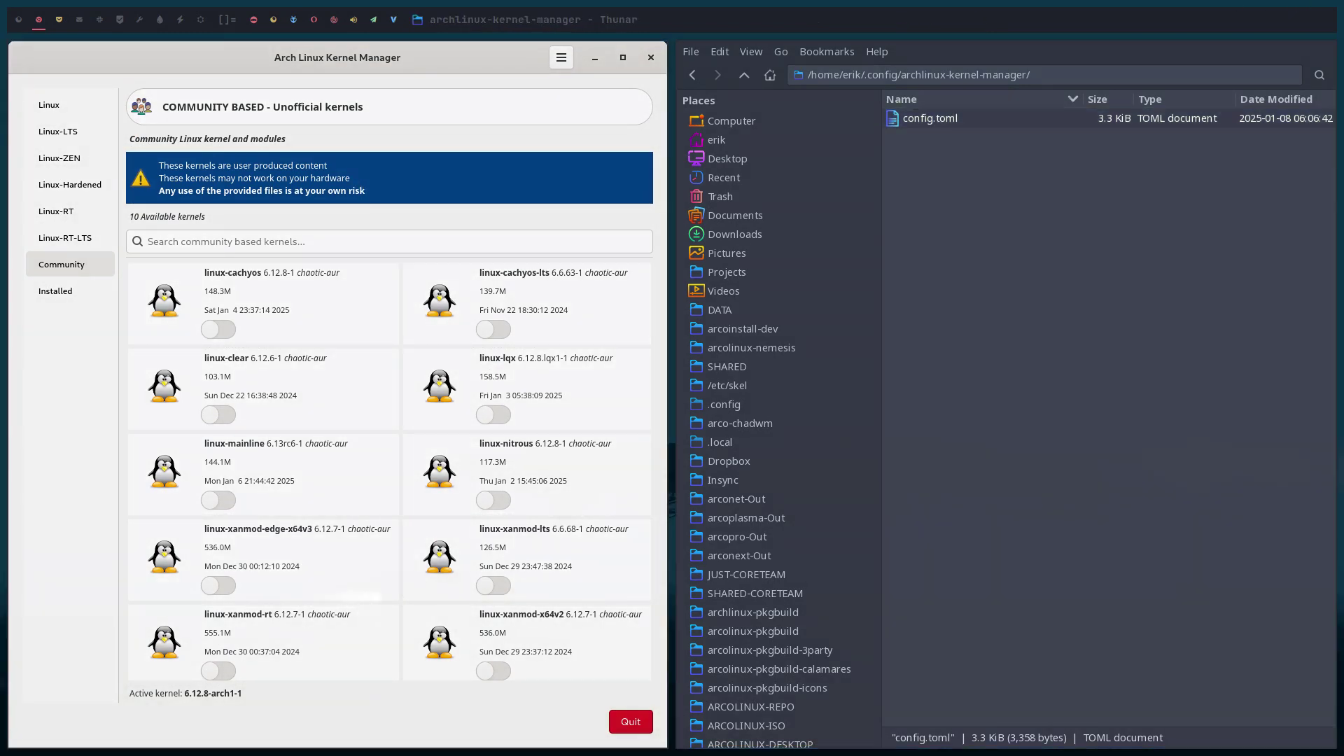
key(Return)
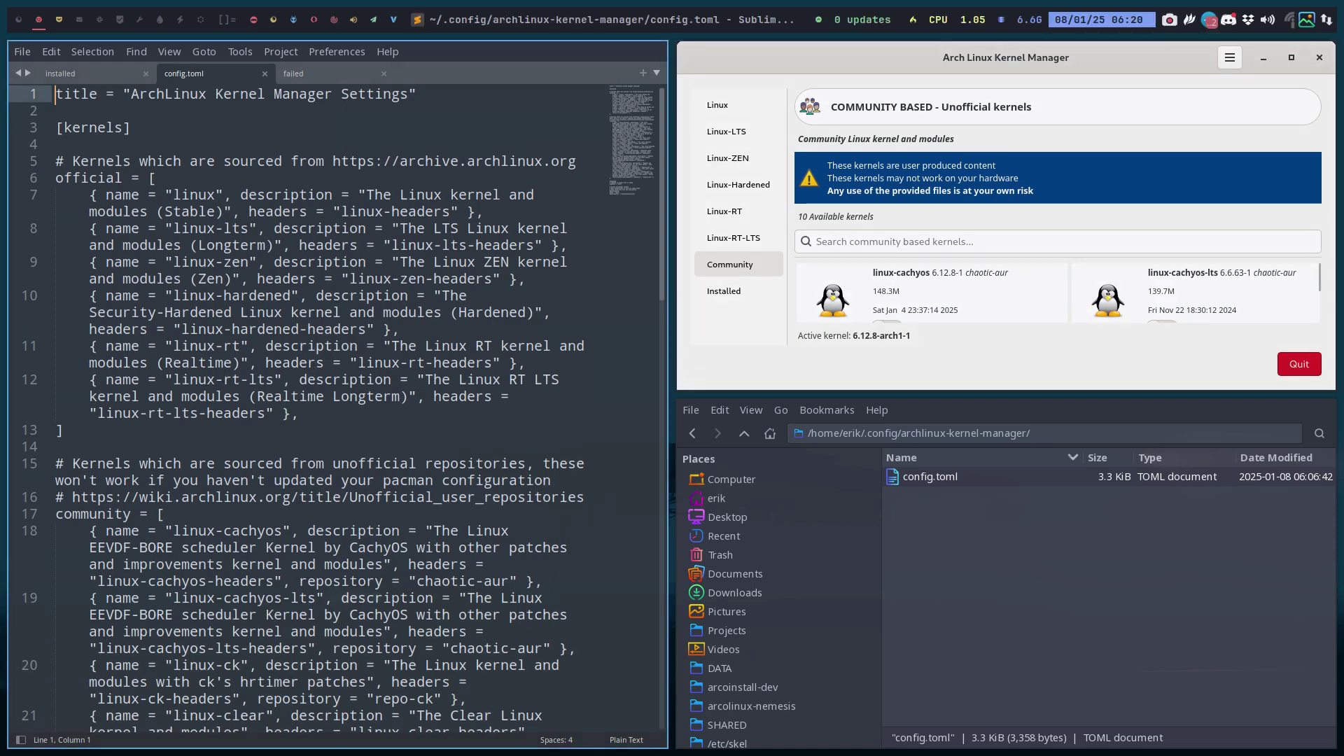
Go fullscreen and step through the official entries: linux-lts, linux-zen, linux-rt, linux-rt-lts.
key(super+f)
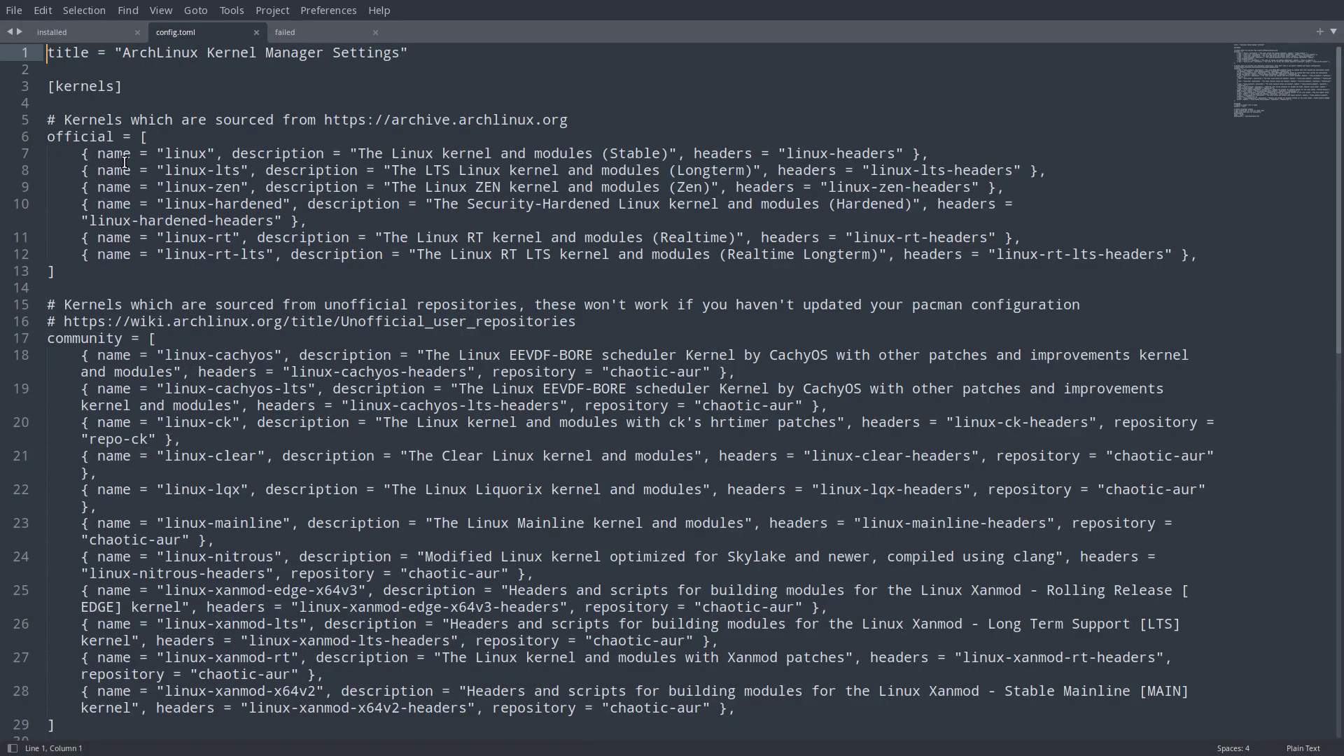
click(182, 153)
click(218, 170)
drag(225, 187, 232, 188)
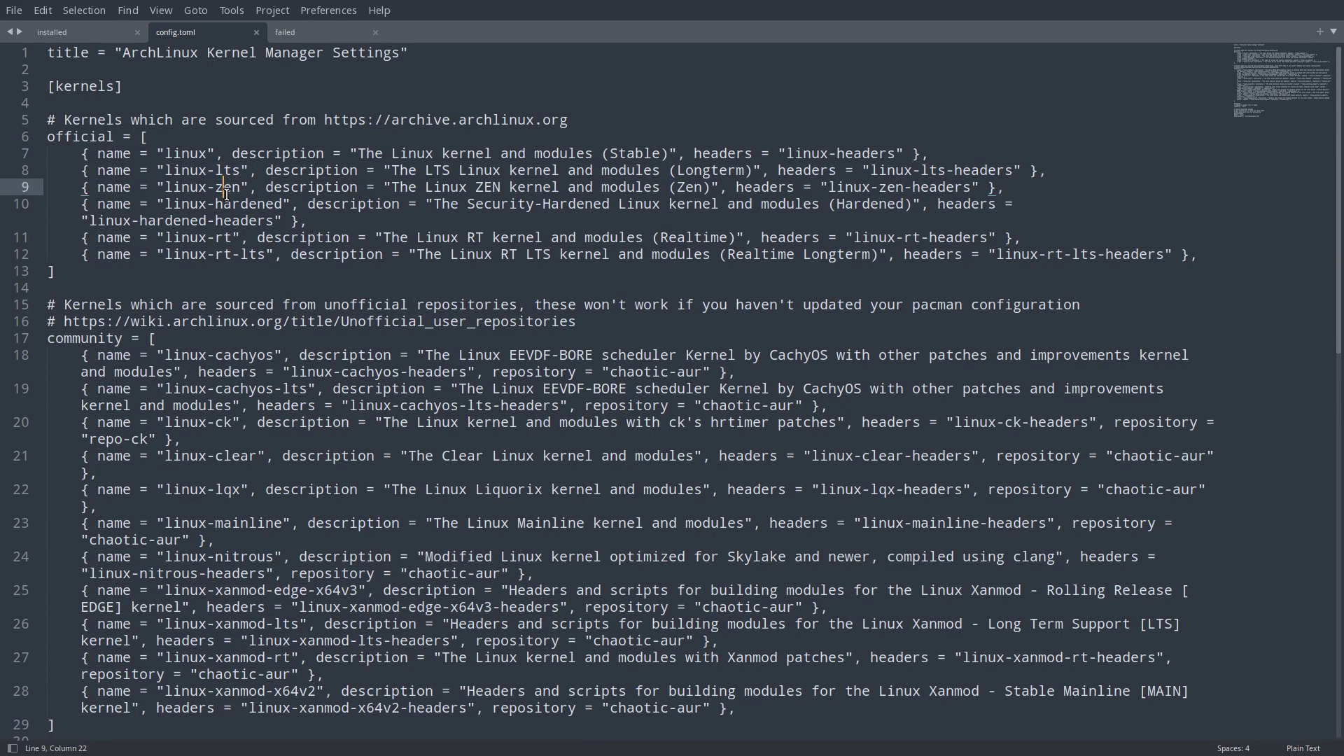
click(225, 238)
click(231, 254)
scroll(251, 305, down, 3)
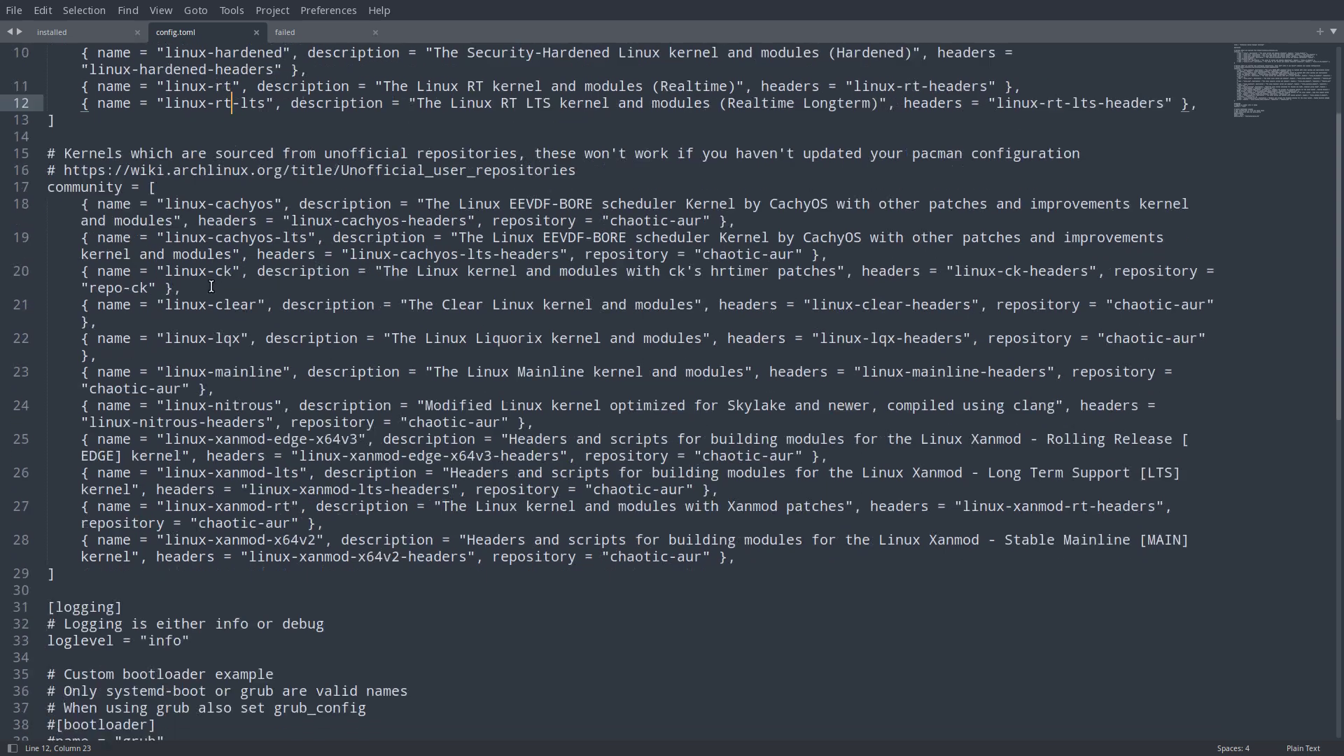
Review community entries (lines 18–29: clear, lqx, mainline, nitrous), then close config.toml and exit fullscreen.
drag(80, 576, 51, 207)
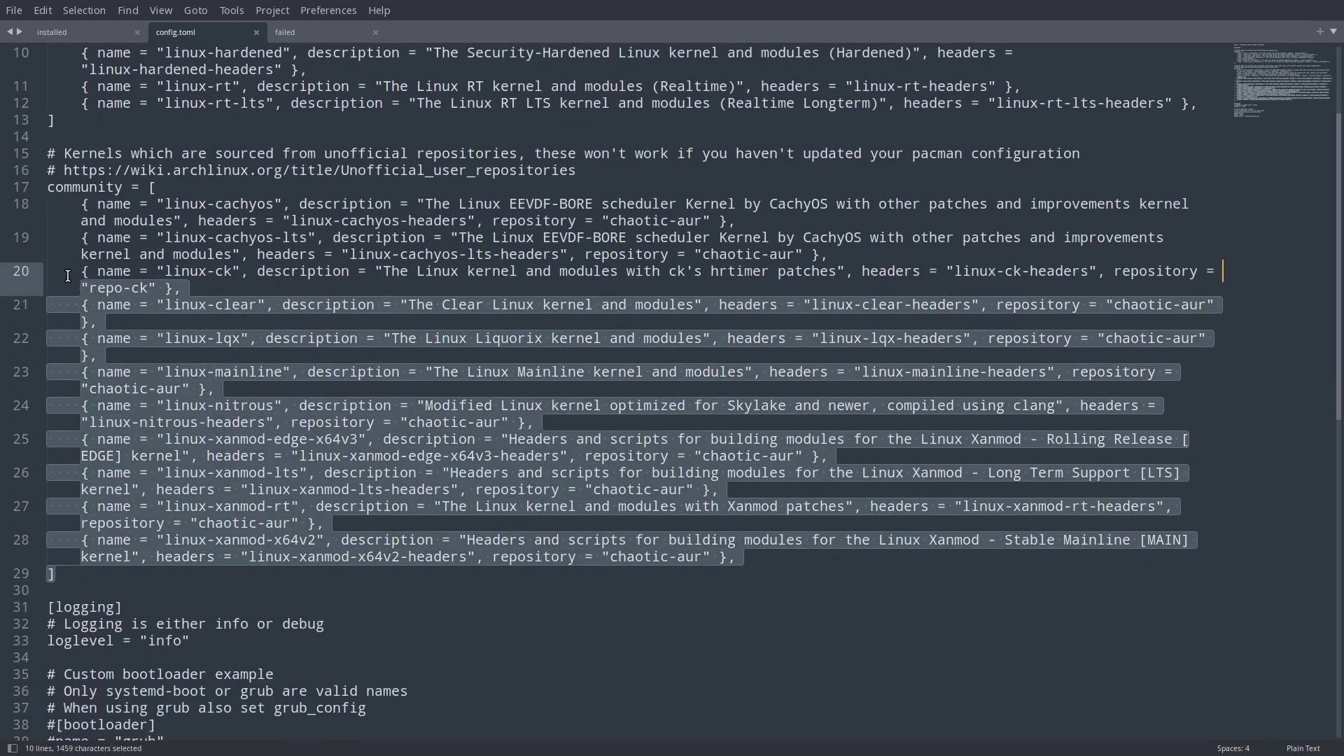
click(231, 304)
double_click(231, 305)
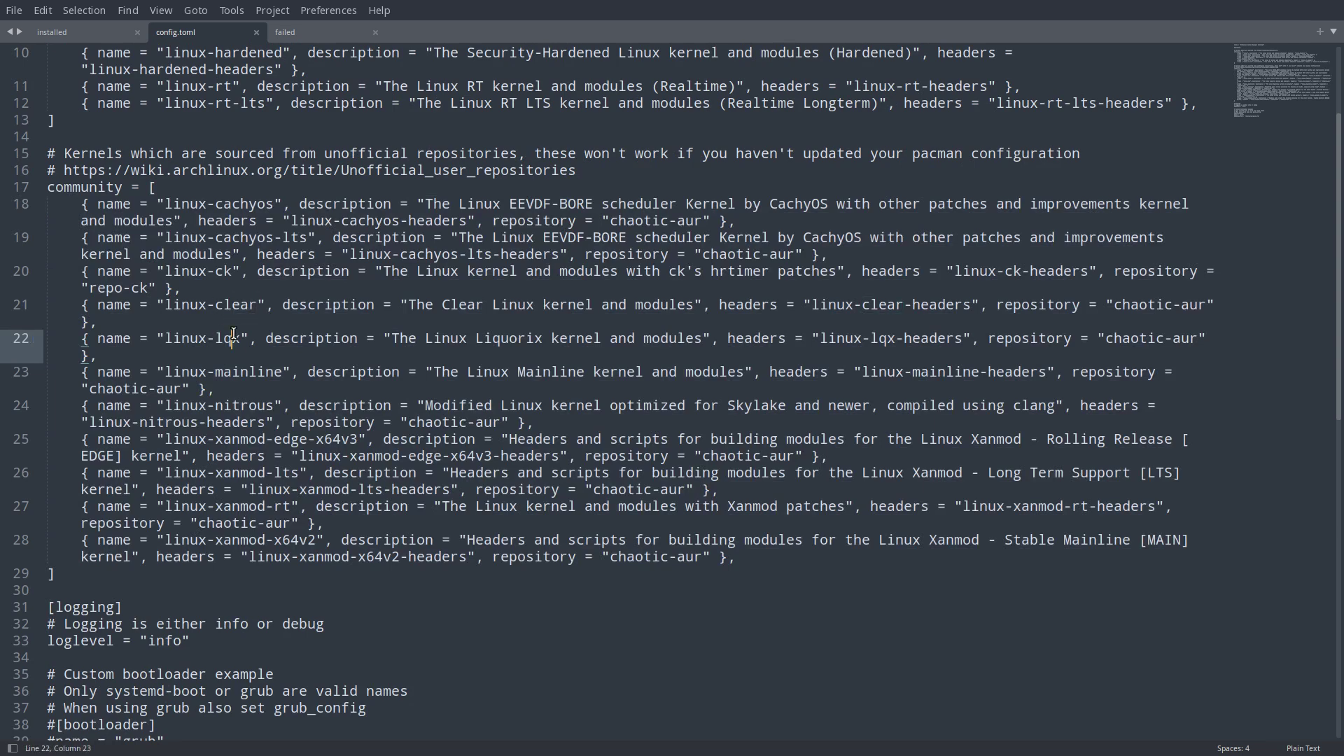
double_click(238, 338)
double_click(242, 372)
double_click(240, 406)
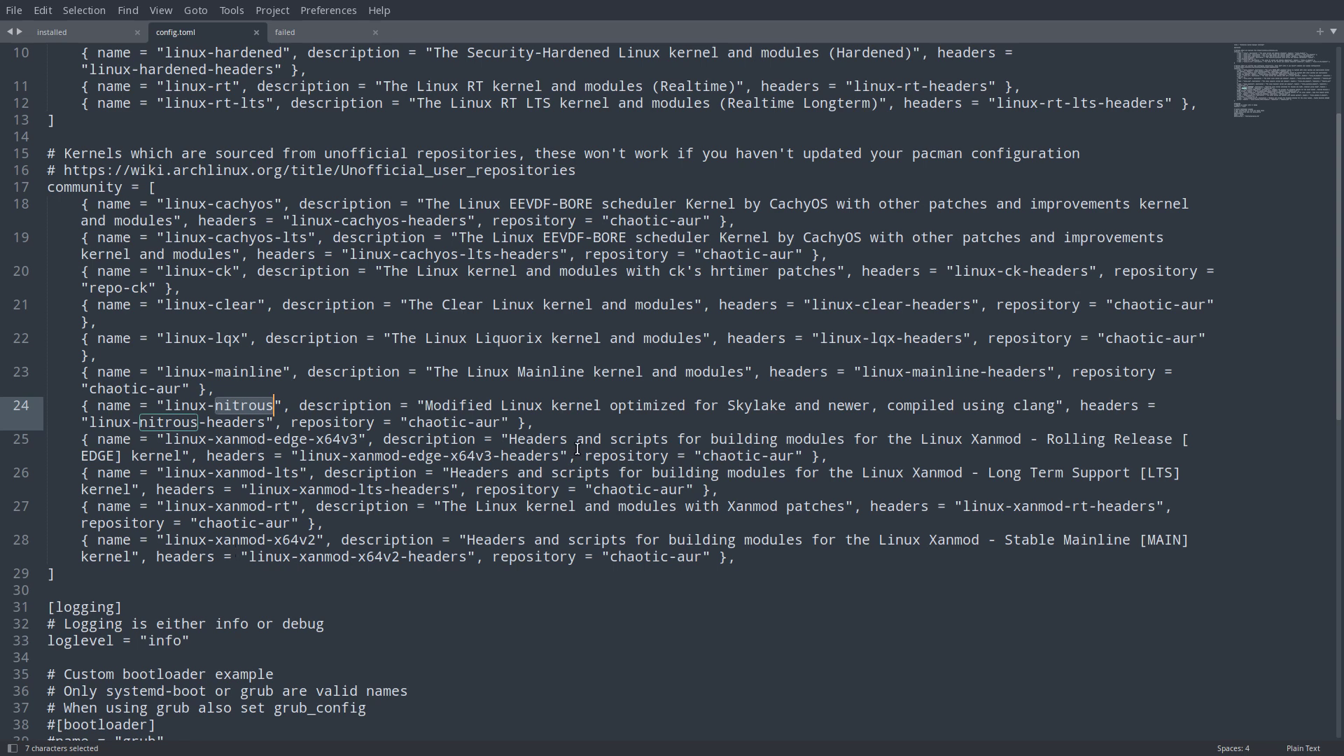
click(257, 32)
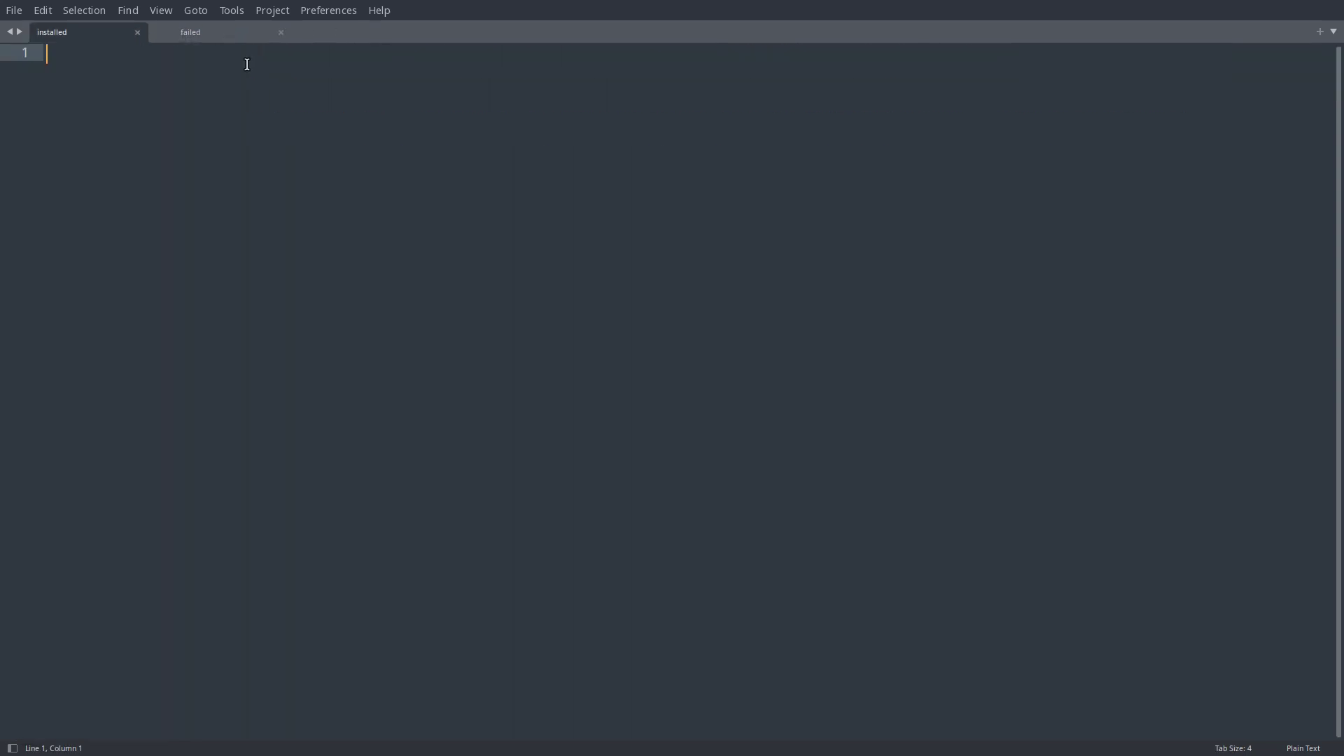
key(F11)
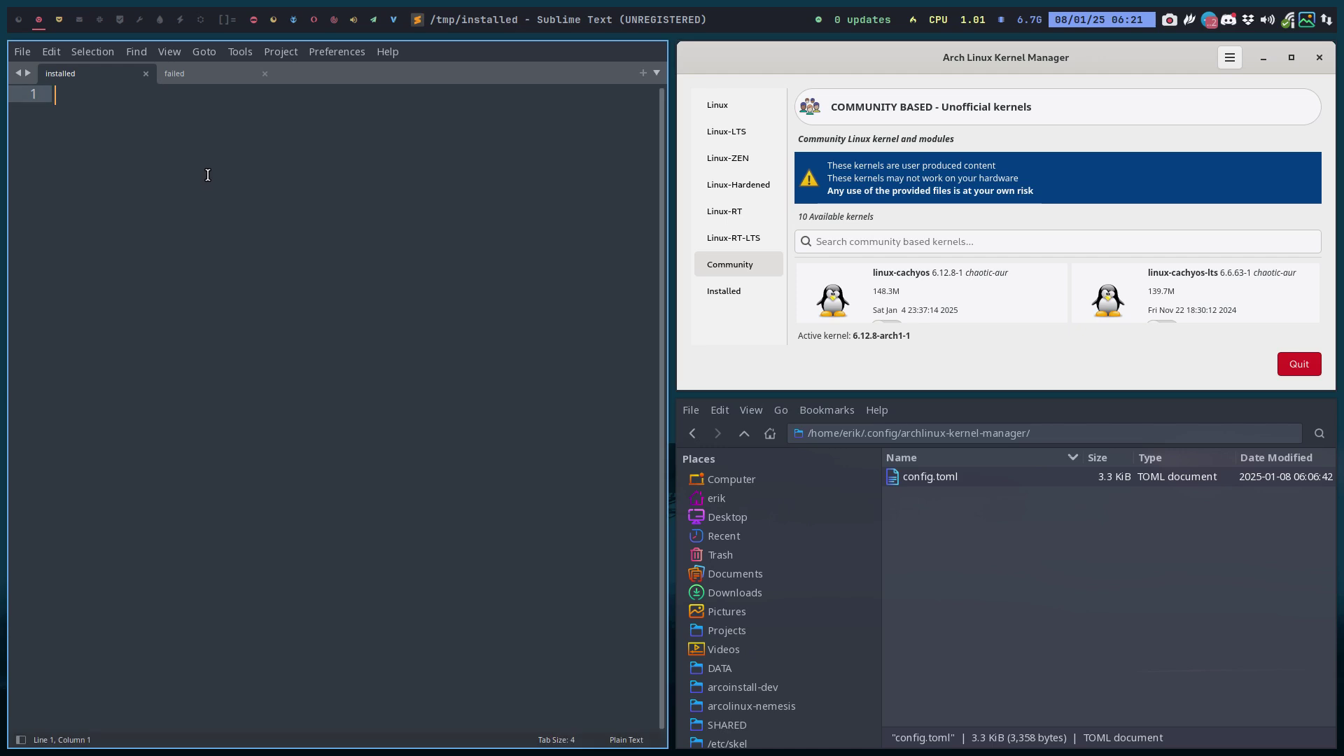